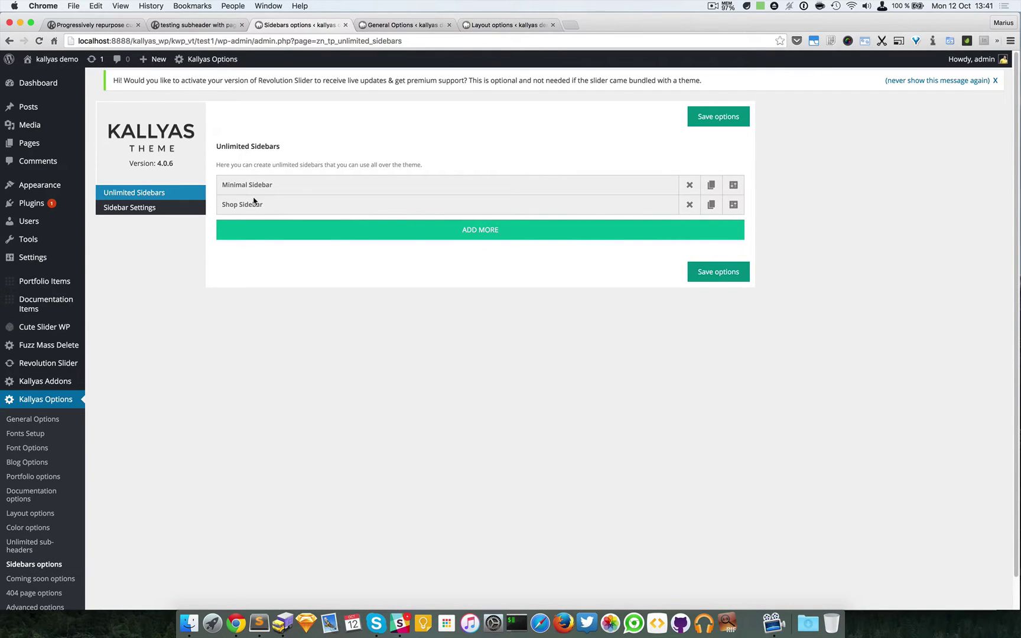
Expand and collapse the Minimal Sidebar and Shop Sidebar widget lists to review them.
mouse_move(41, 187)
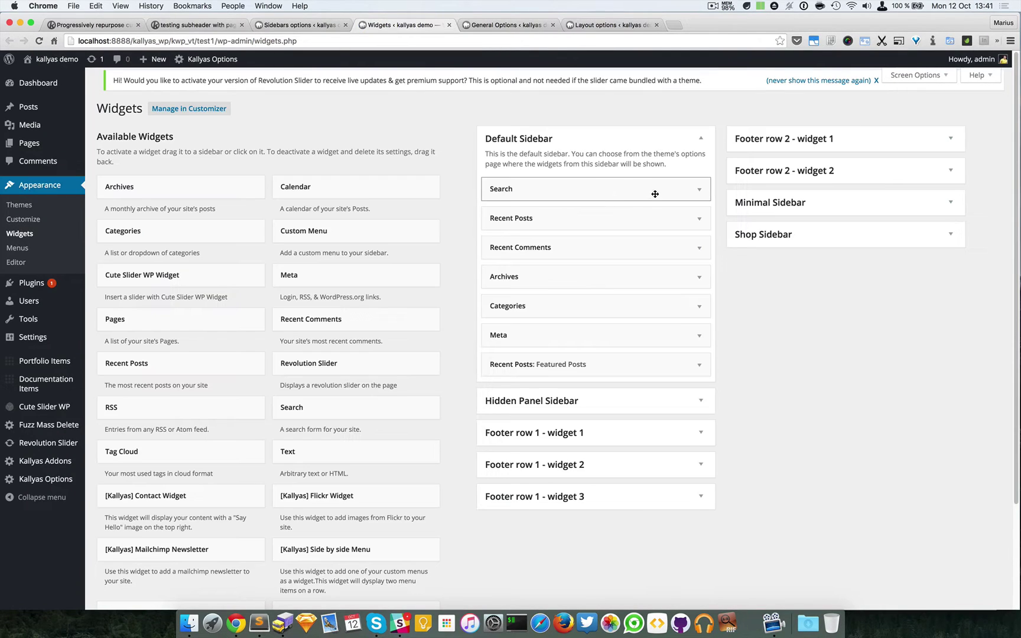
click(939, 204)
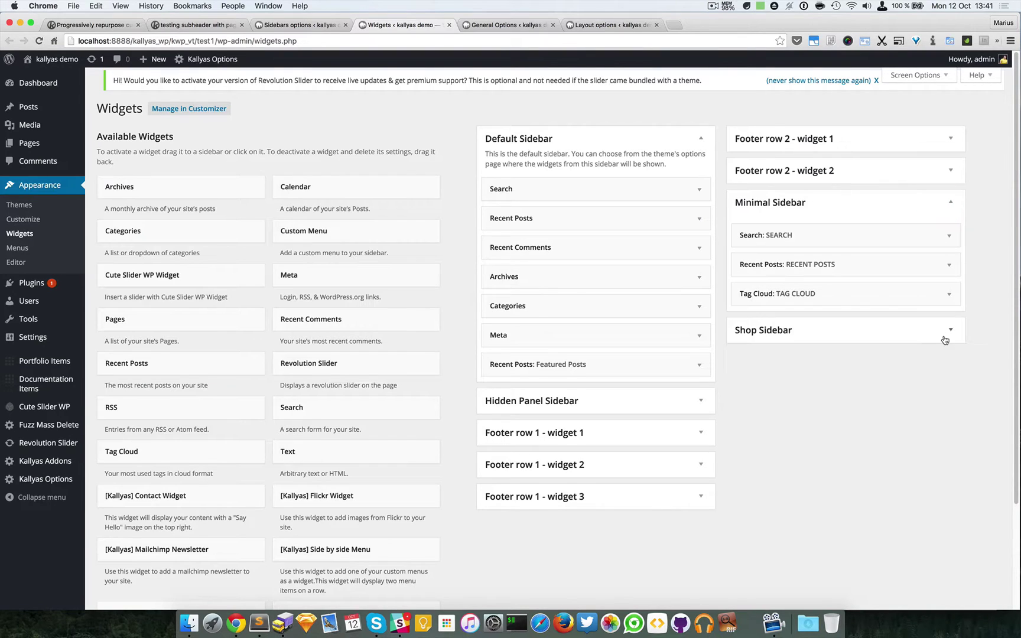
click(945, 332)
click(948, 333)
click(957, 201)
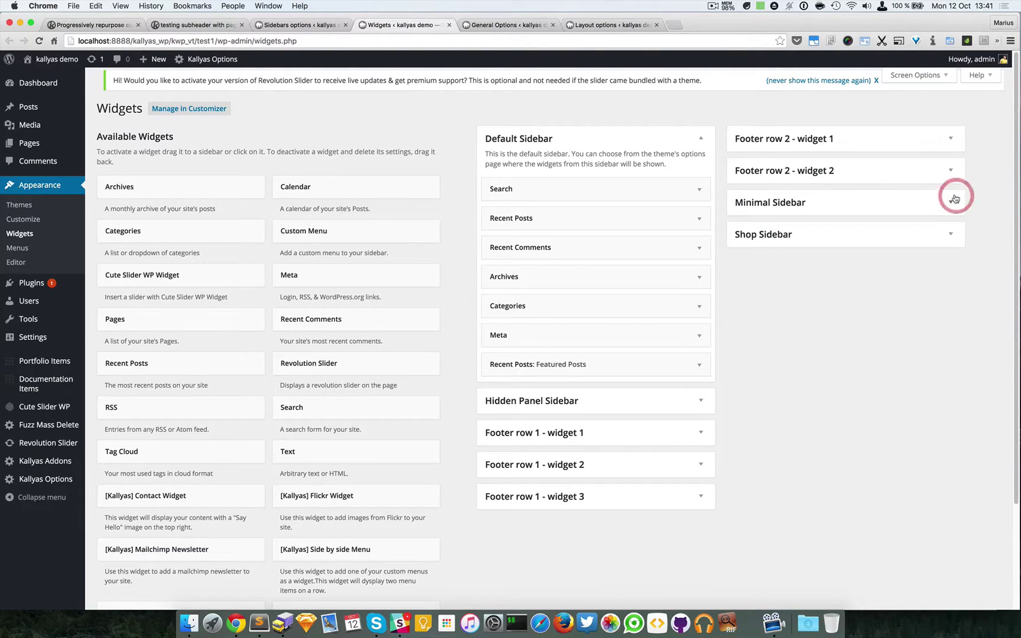
Collapse the Default Sidebar panel, checking the Unlimited Sidebars settings in between.
click(298, 24)
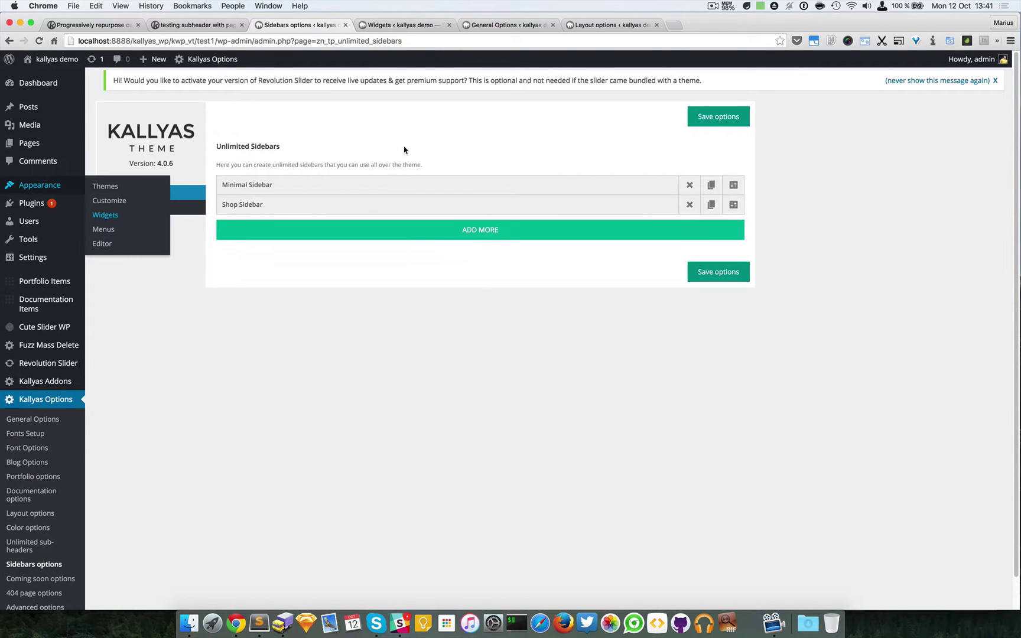
click(408, 25)
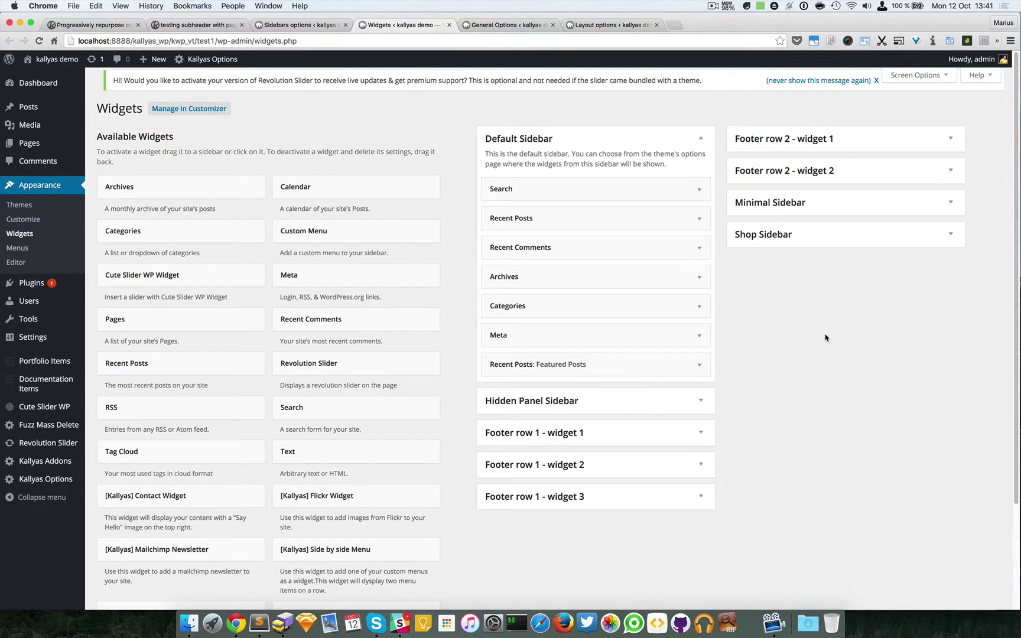
click(700, 141)
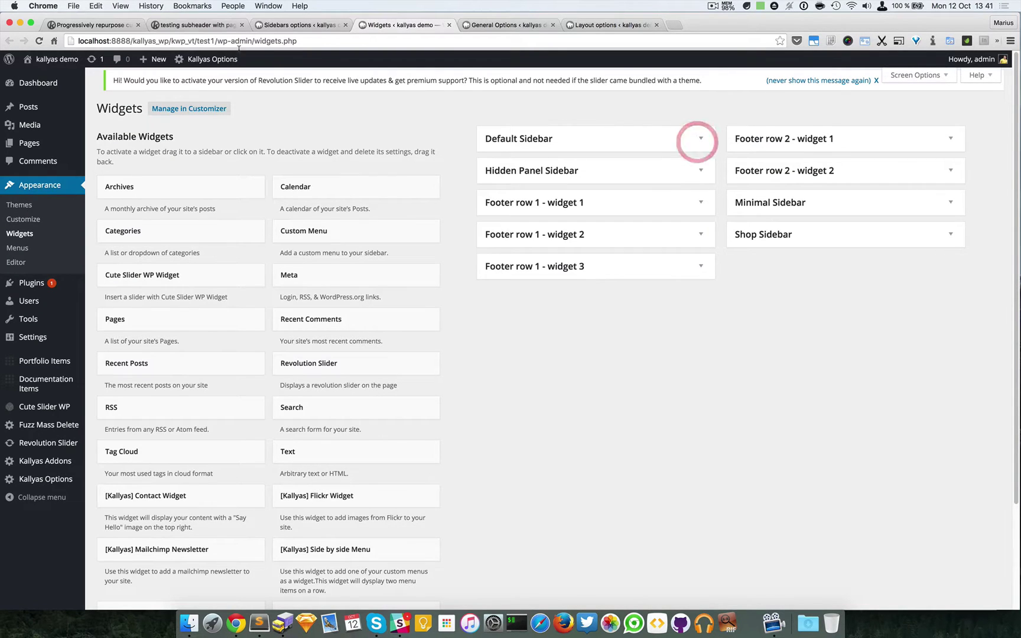
click(294, 24)
click(407, 26)
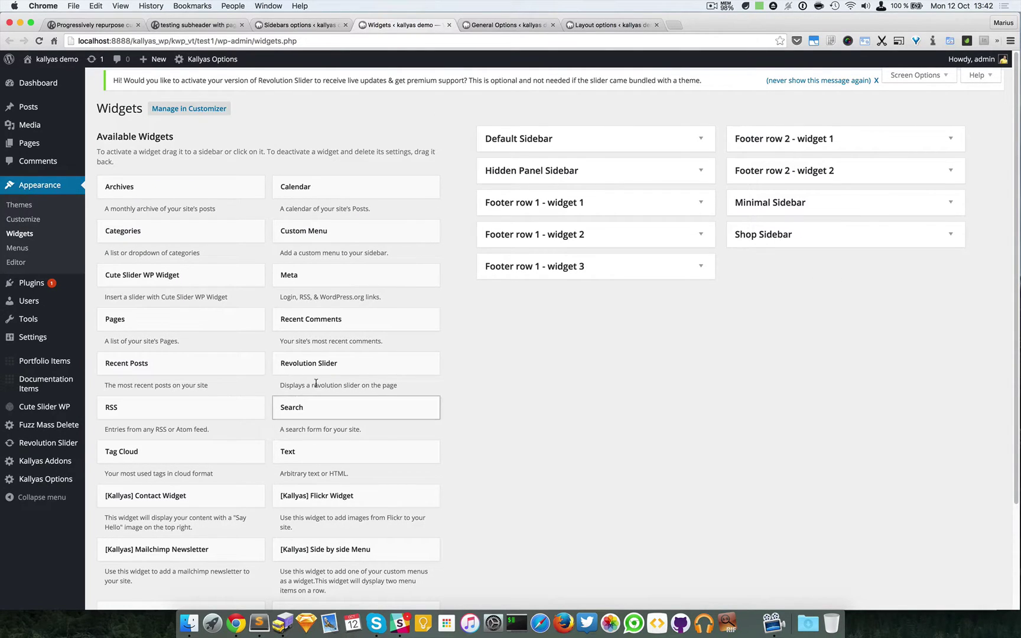
click(297, 26)
Add a new unlimited sidebar named 'Custom sidebar', save the options, and reload the Widgets page.
click(466, 231)
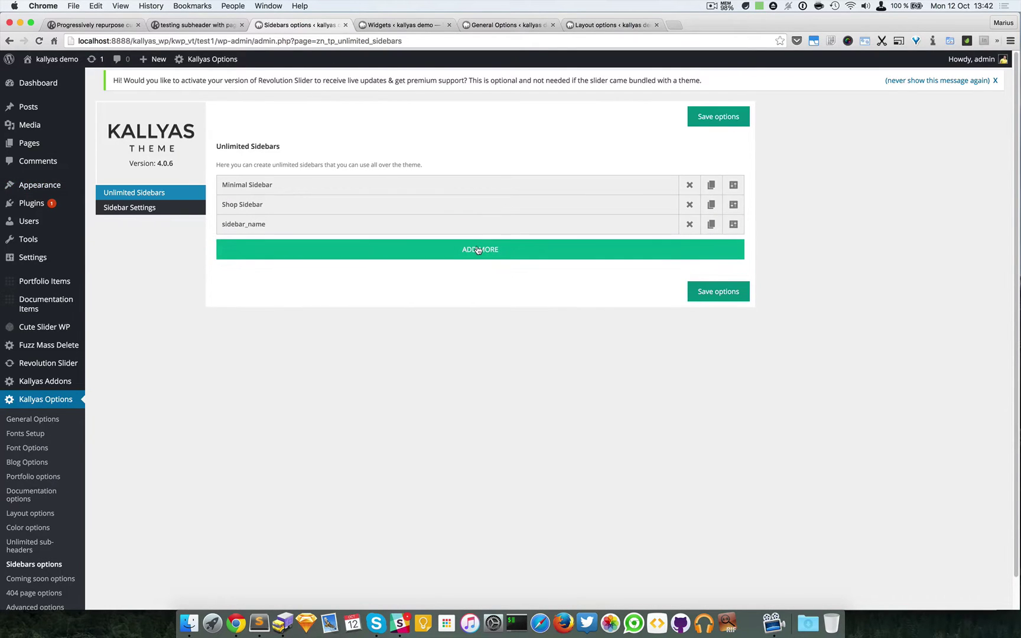
click(734, 224)
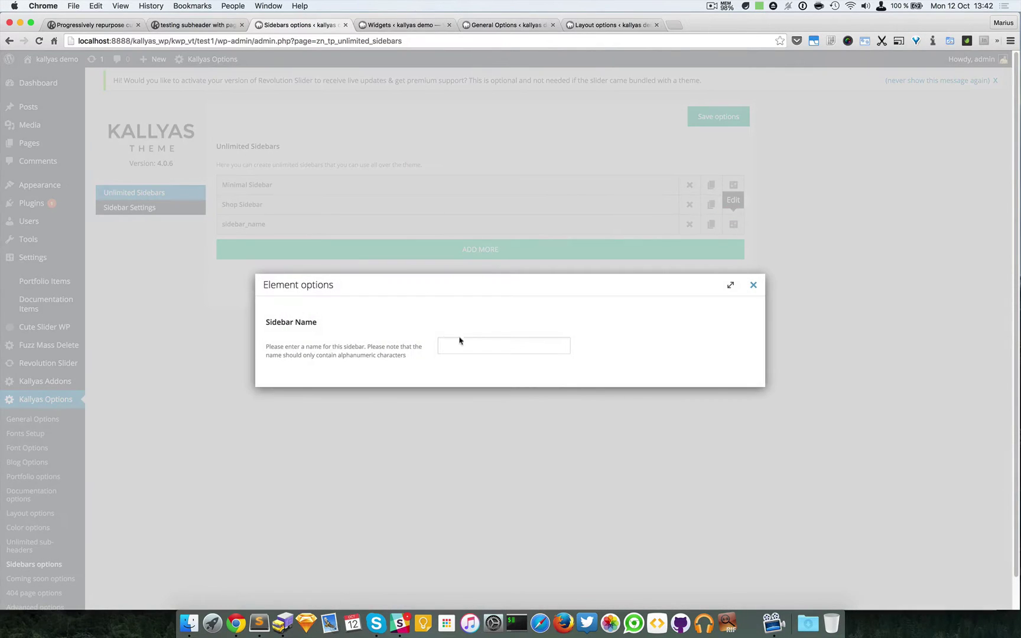
click(484, 345)
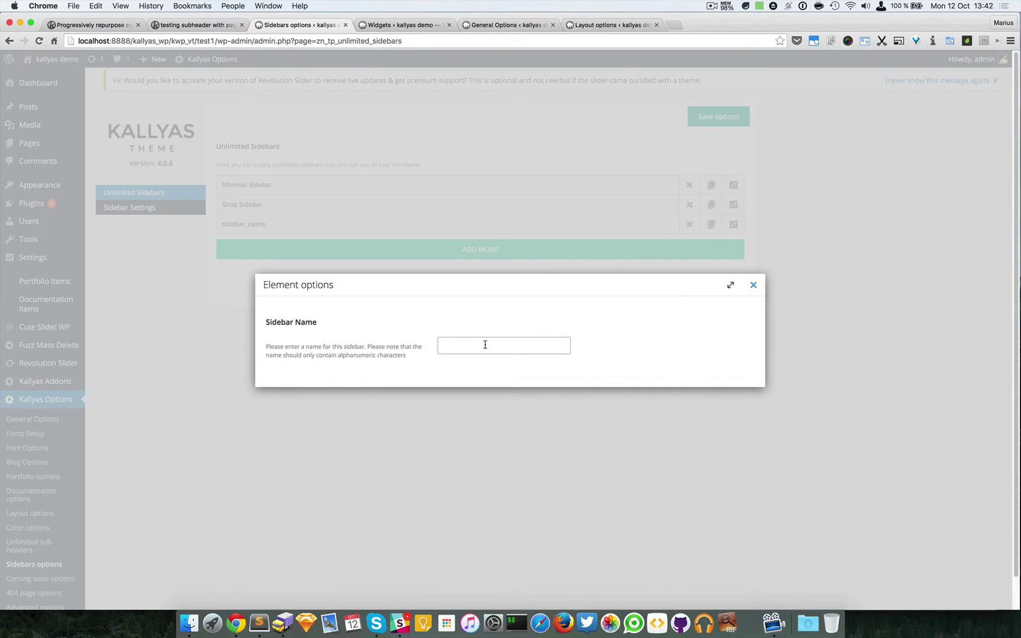
text(Custom sidebar)
click(754, 285)
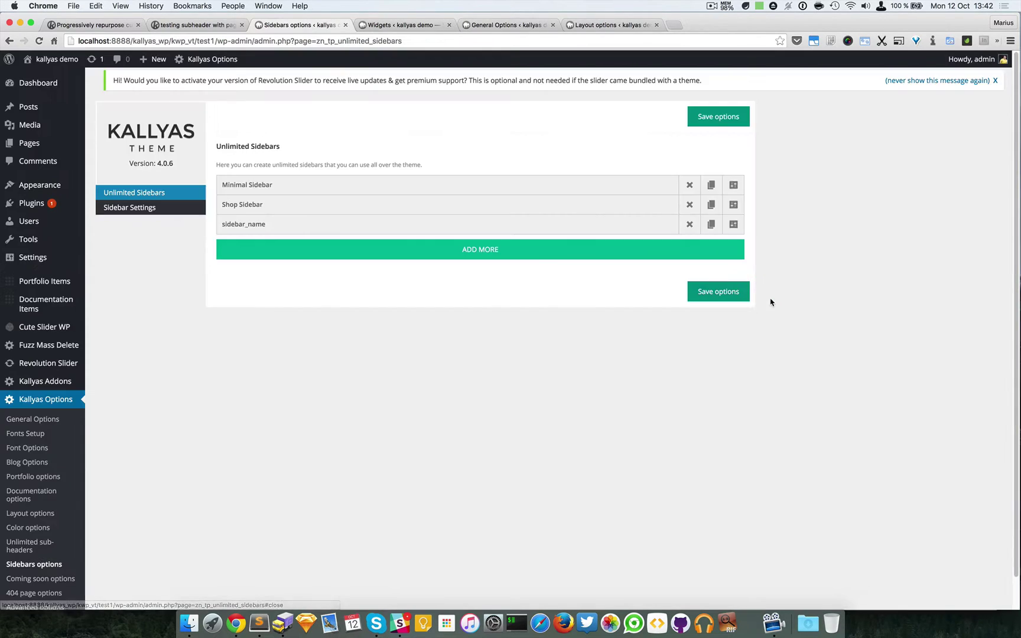
click(723, 293)
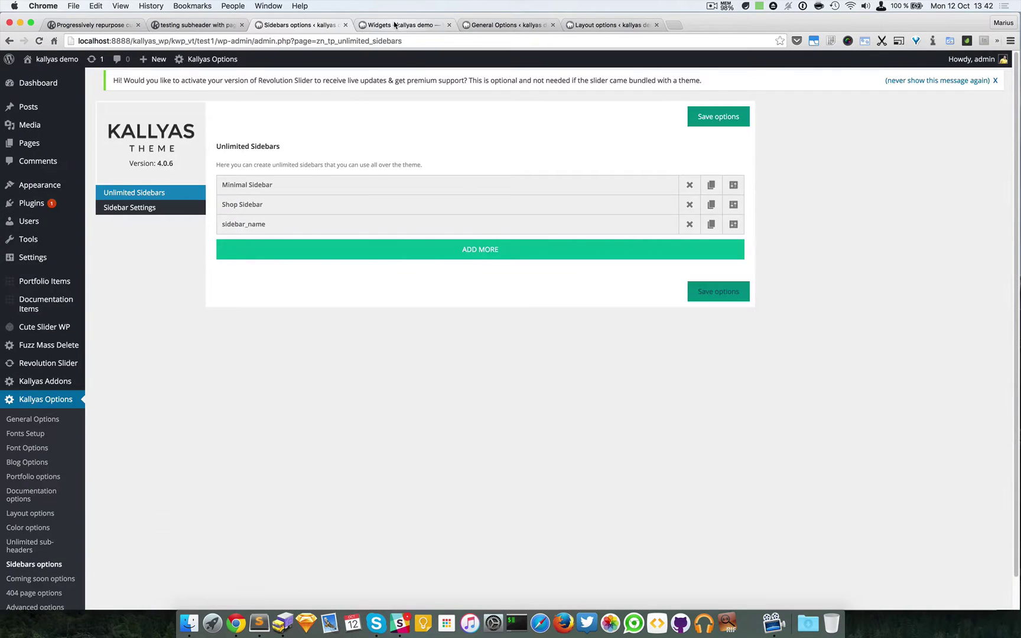
click(395, 25)
key(super+r)
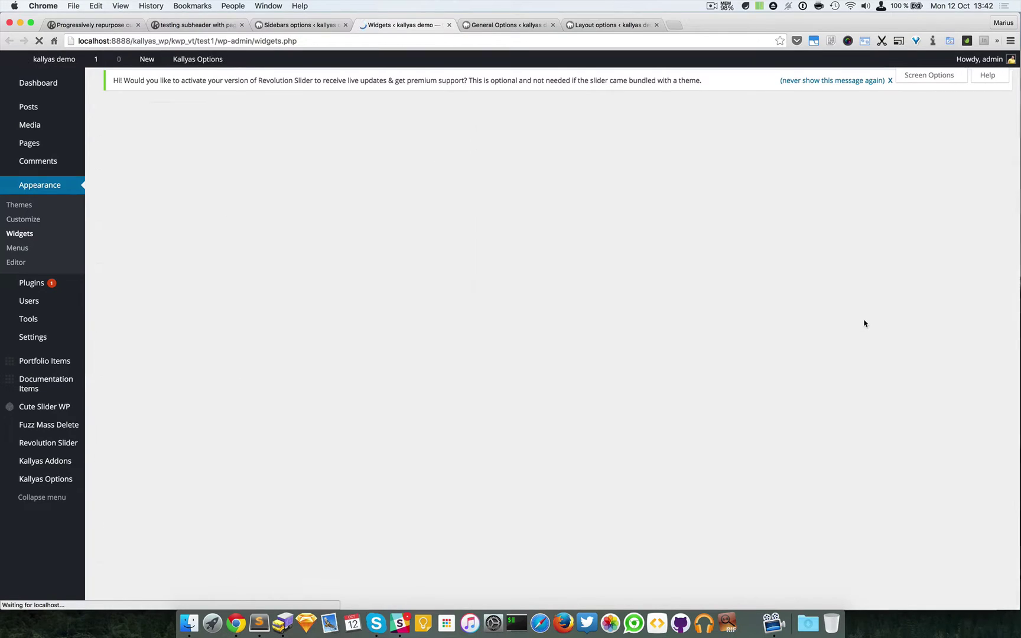
Drop a Text widget into the expanded Custom sidebar and collapse its settings form.
click(950, 267)
click(950, 267)
click(950, 267)
drag(335, 461, 816, 299)
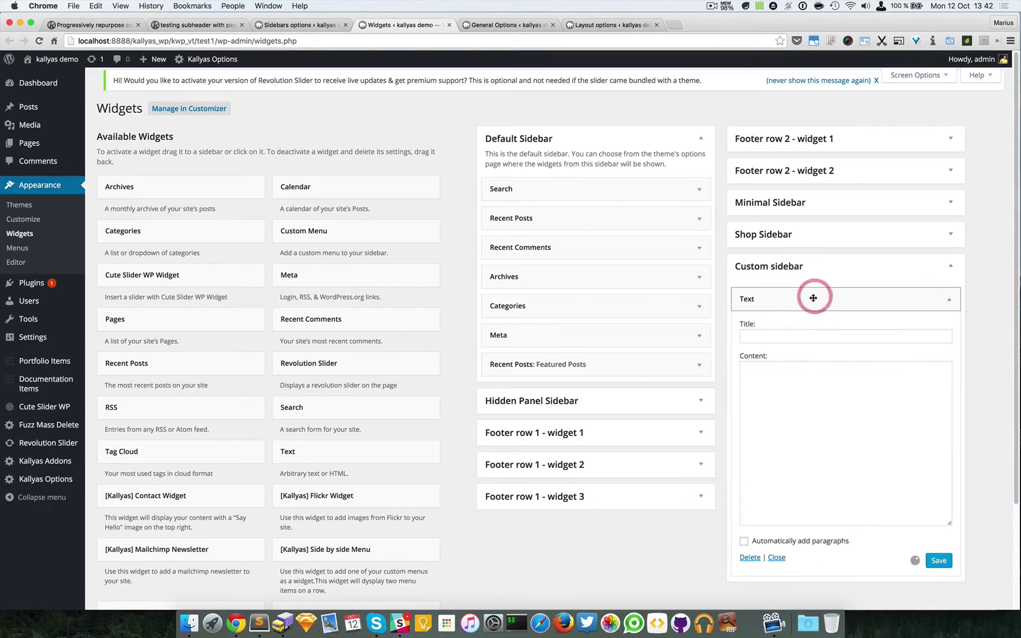
click(947, 300)
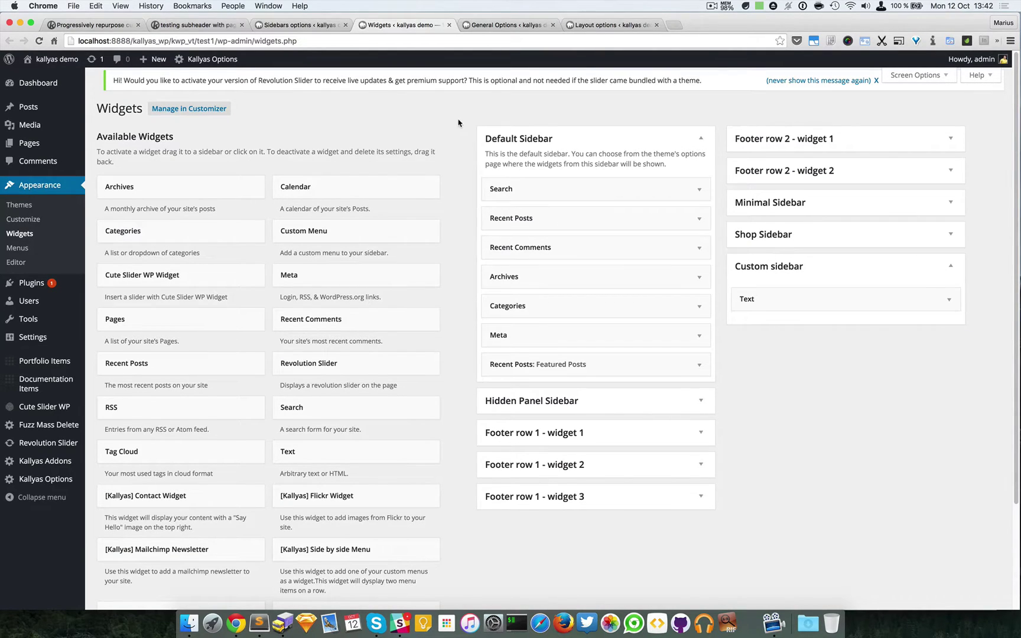
click(281, 26)
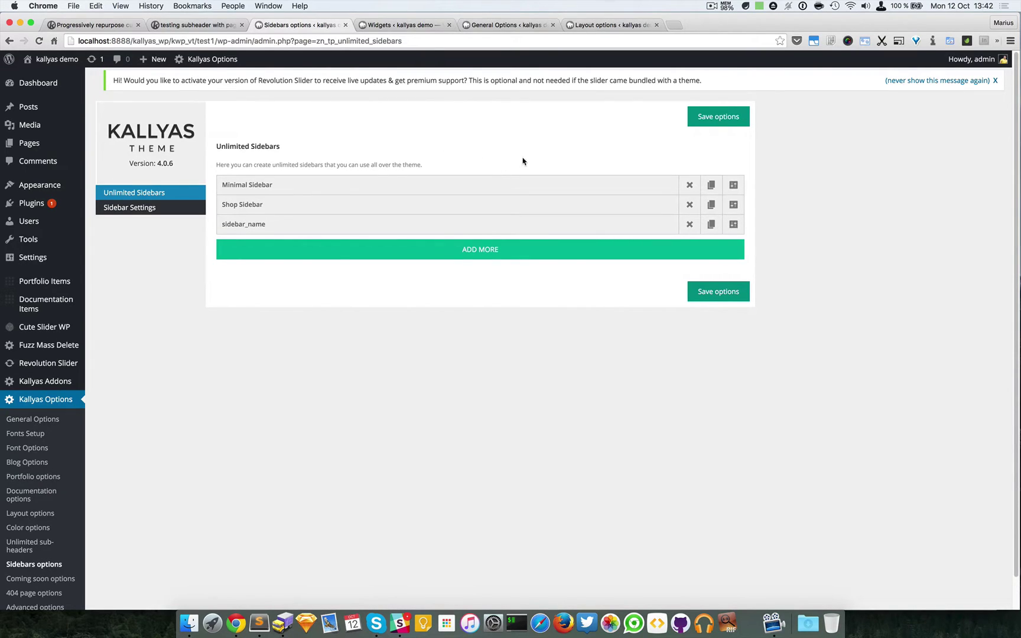
Save the sidebar options, then inspect the archive pages' Sidebar layout and Sidebar select choices.
click(729, 118)
click(122, 213)
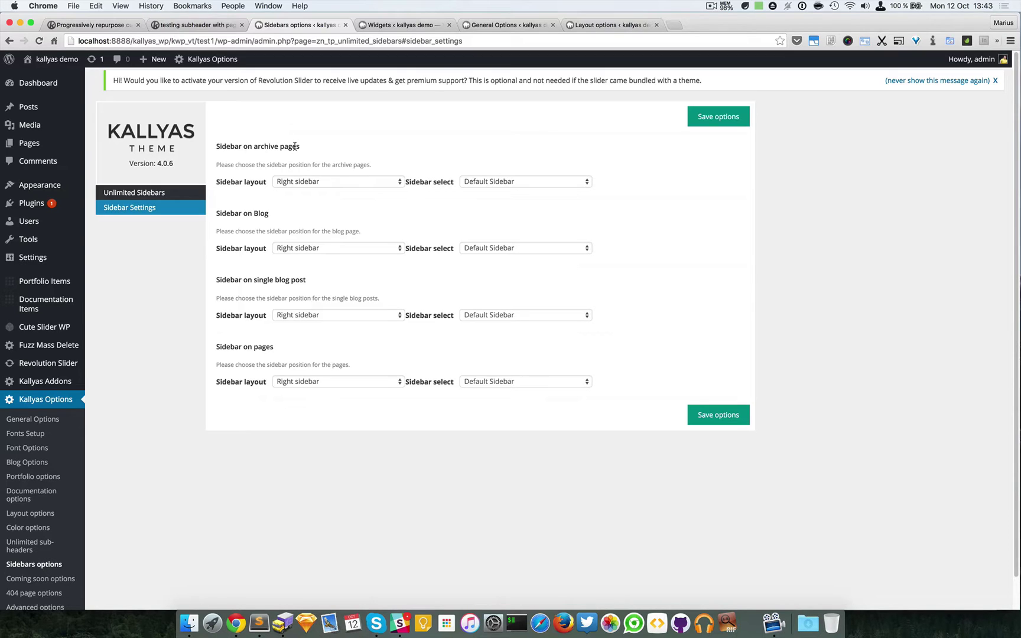
click(341, 185)
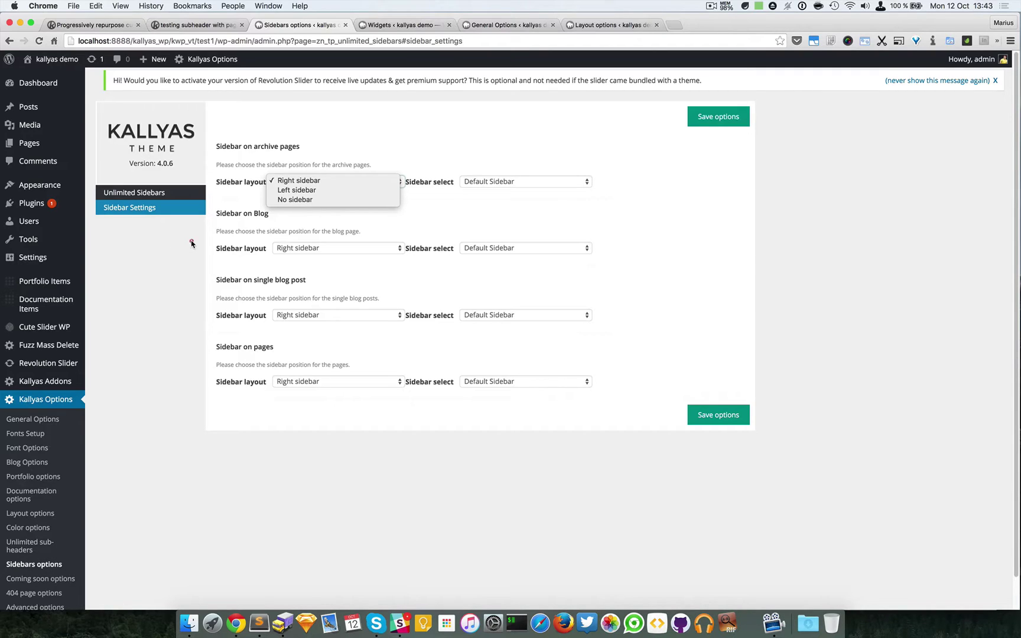
click(259, 243)
click(506, 182)
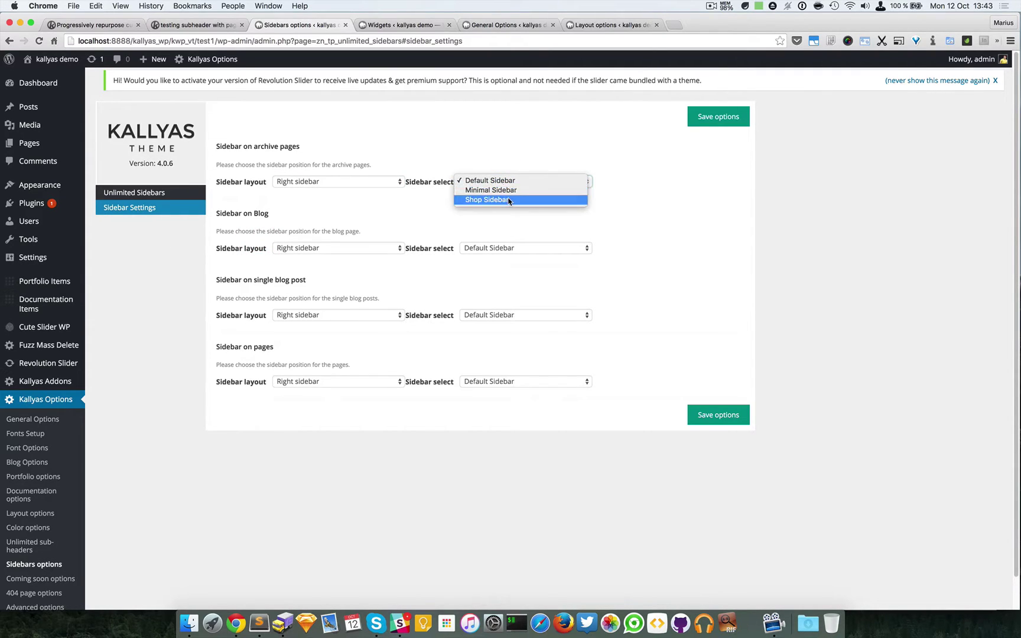
click(707, 231)
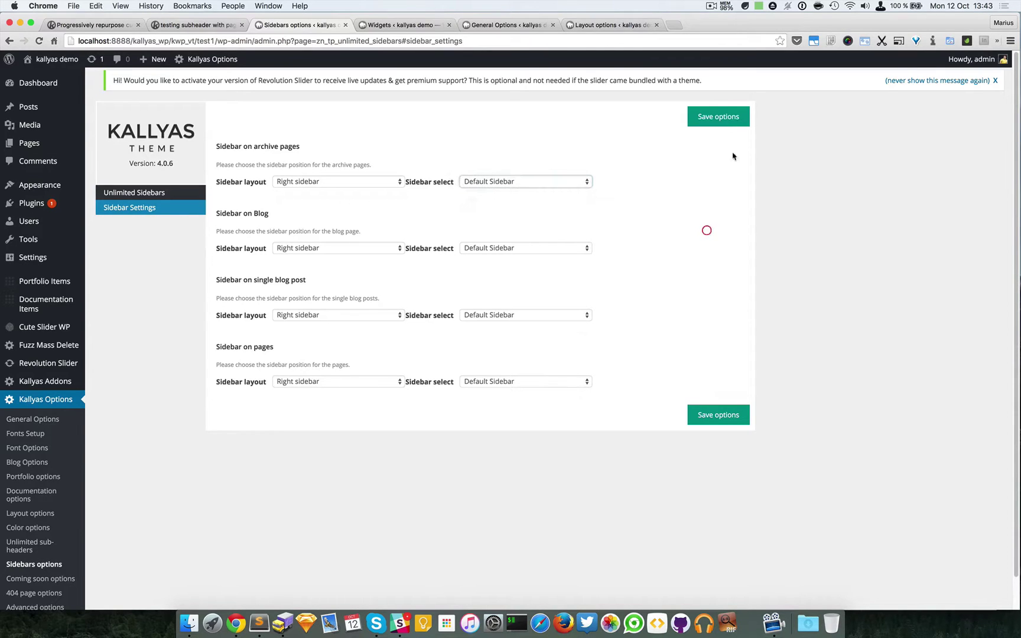
Set archive pages to use Custom sidebar and save the Sidebar Settings.
click(734, 416)
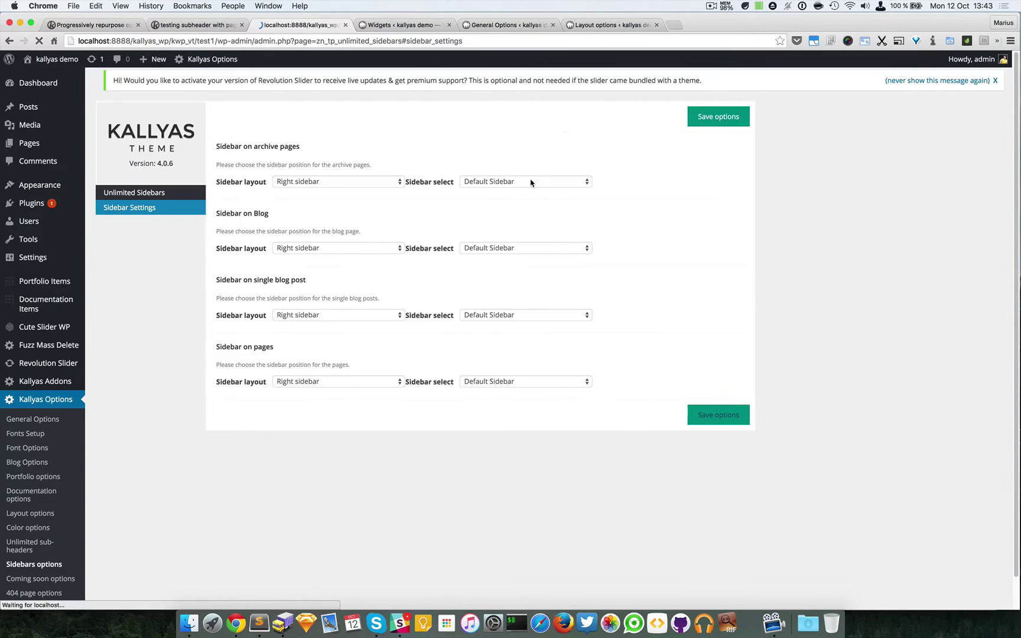
click(531, 182)
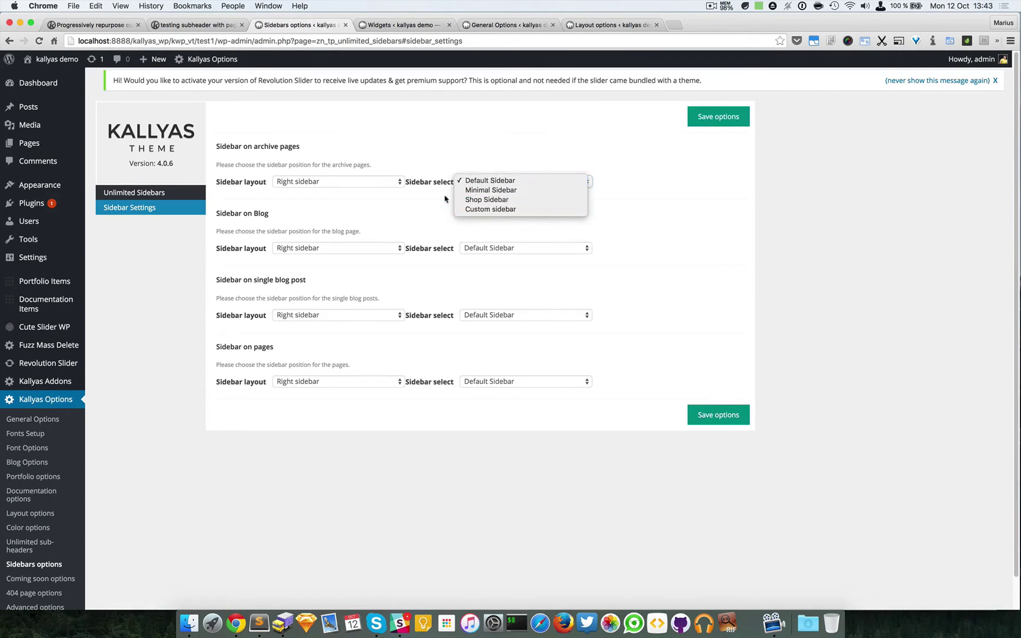
click(521, 211)
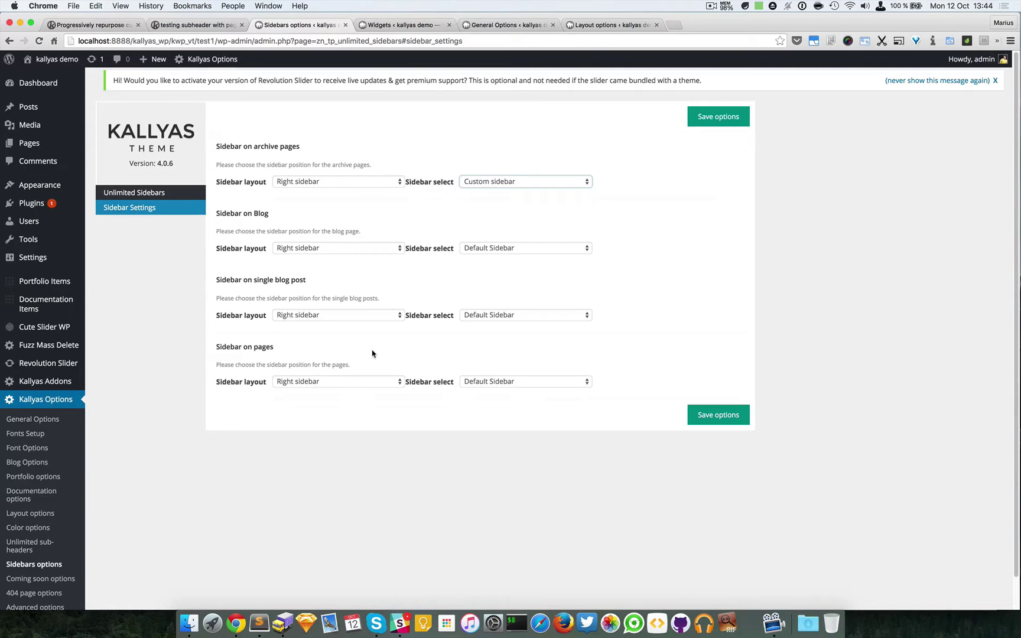
click(719, 416)
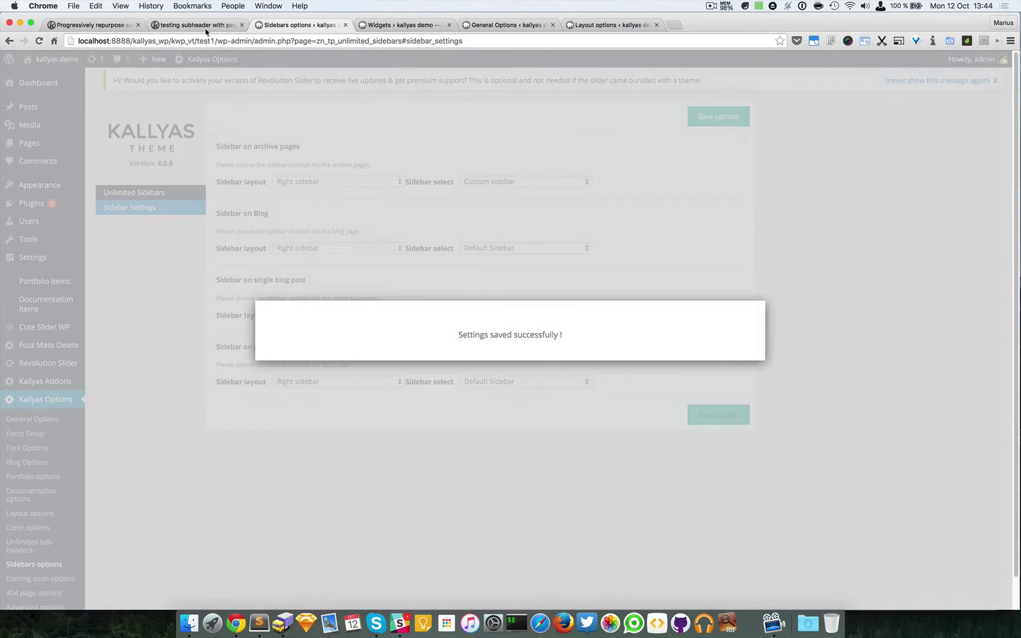
click(201, 26)
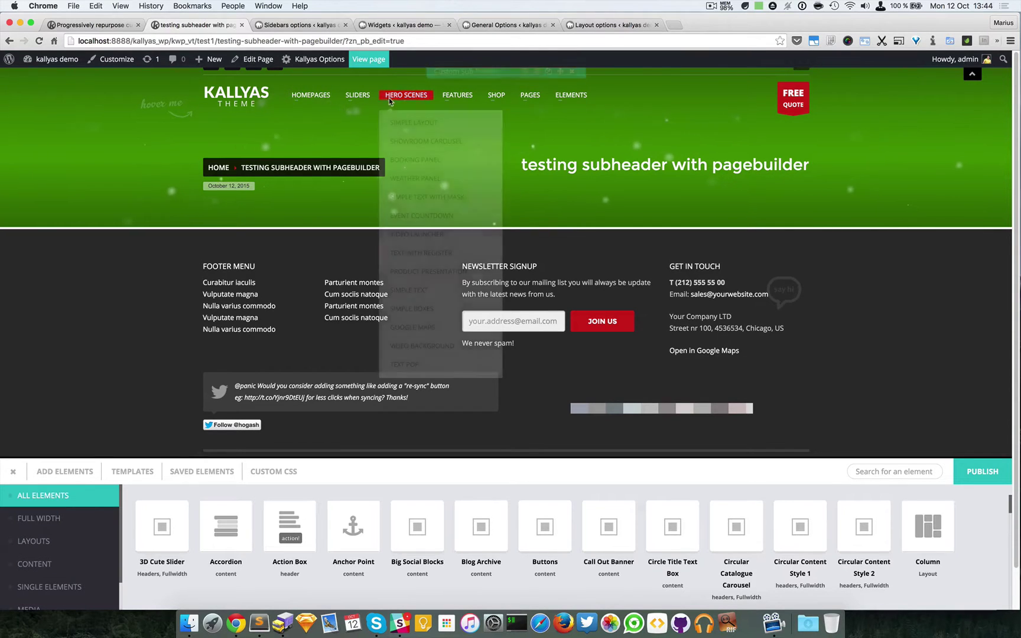
Search the enlarged element panel for 'side' and drag the Sidebar element below the green subheader.
mouse_move(66, 64)
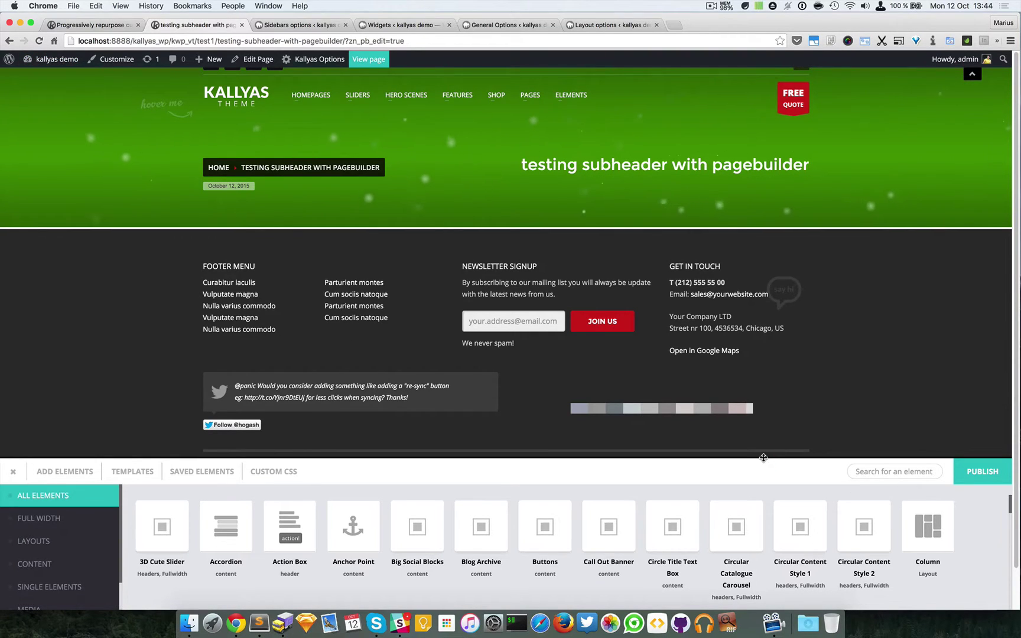
drag(764, 458, 760, 395)
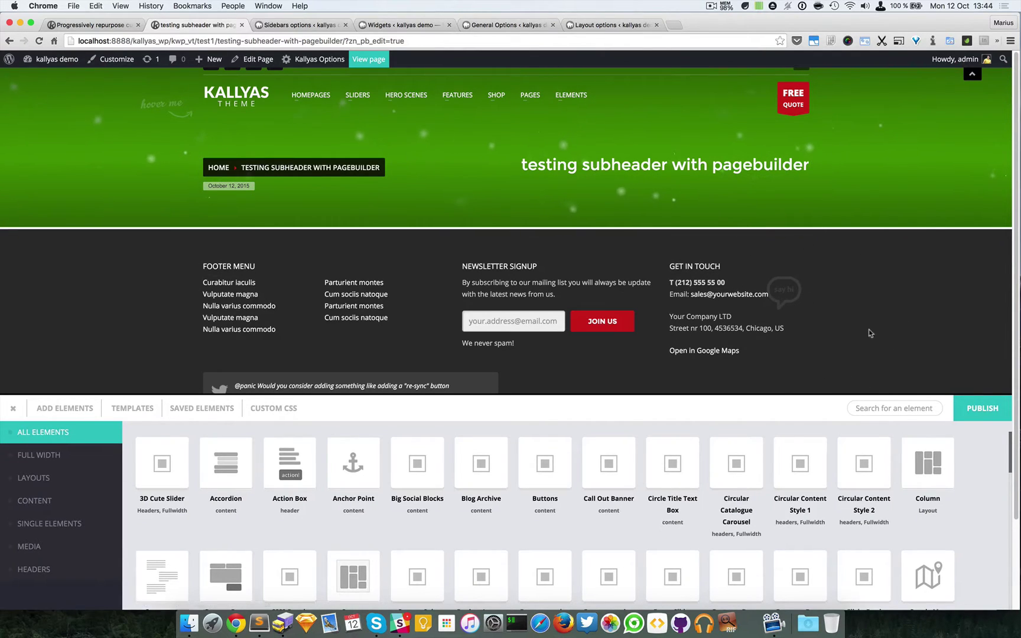
click(902, 408)
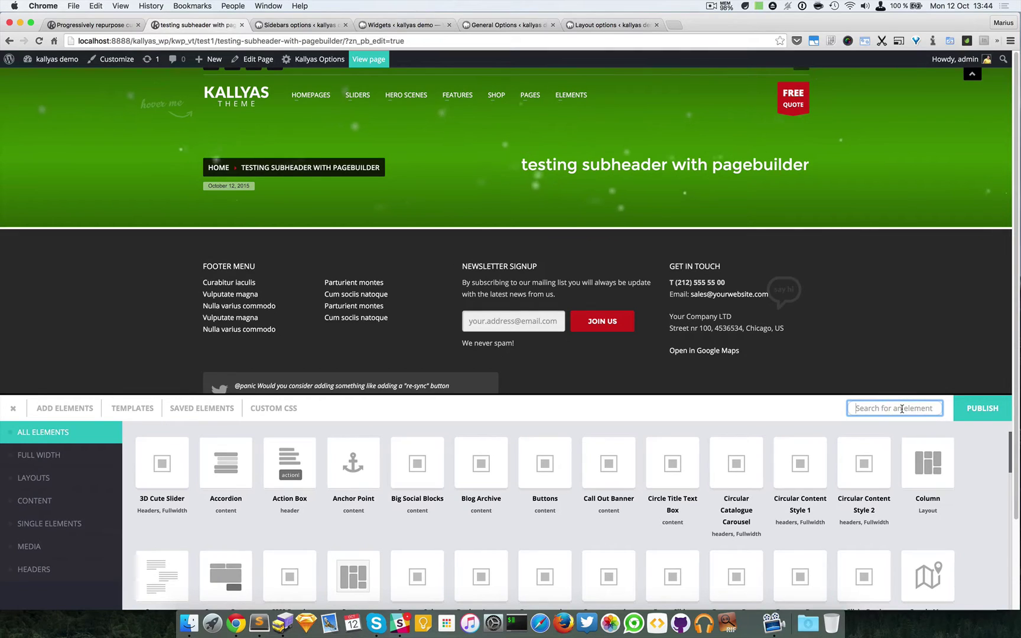
text(side)
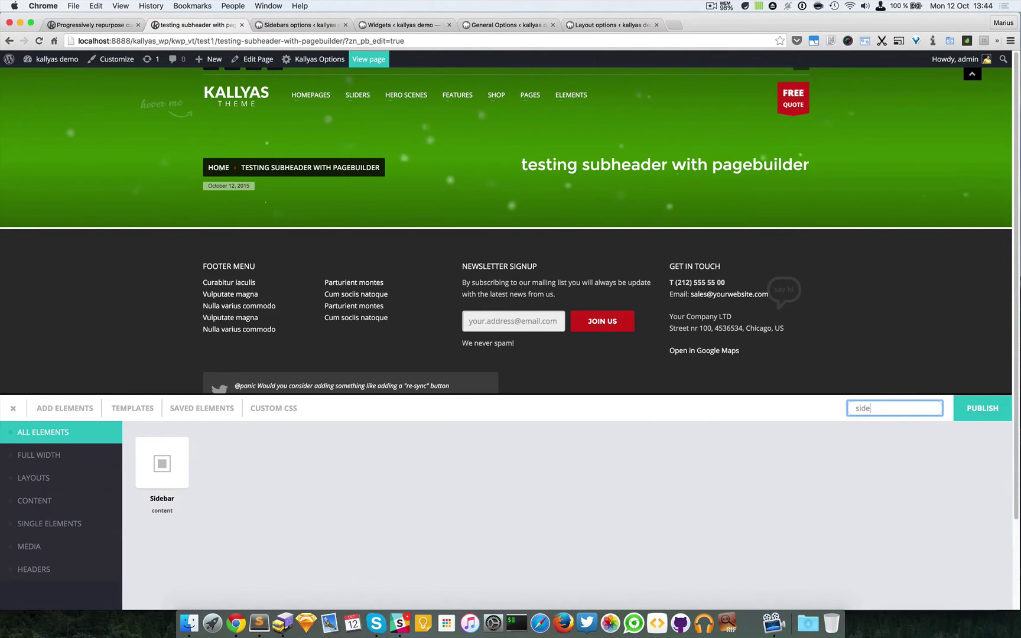
drag(162, 464, 651, 234)
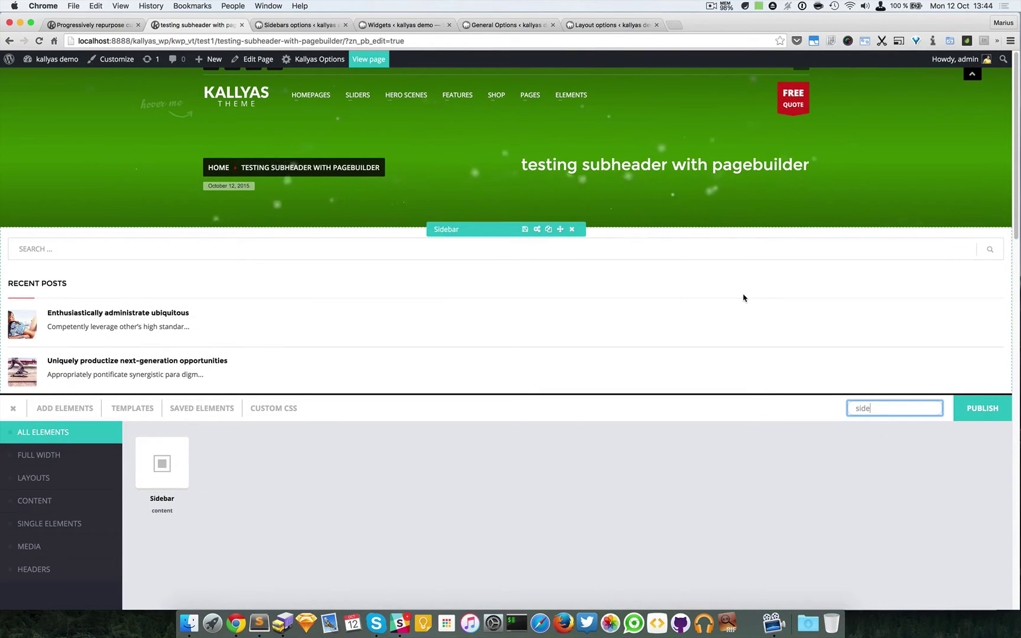
scroll(727, 296, down, 1)
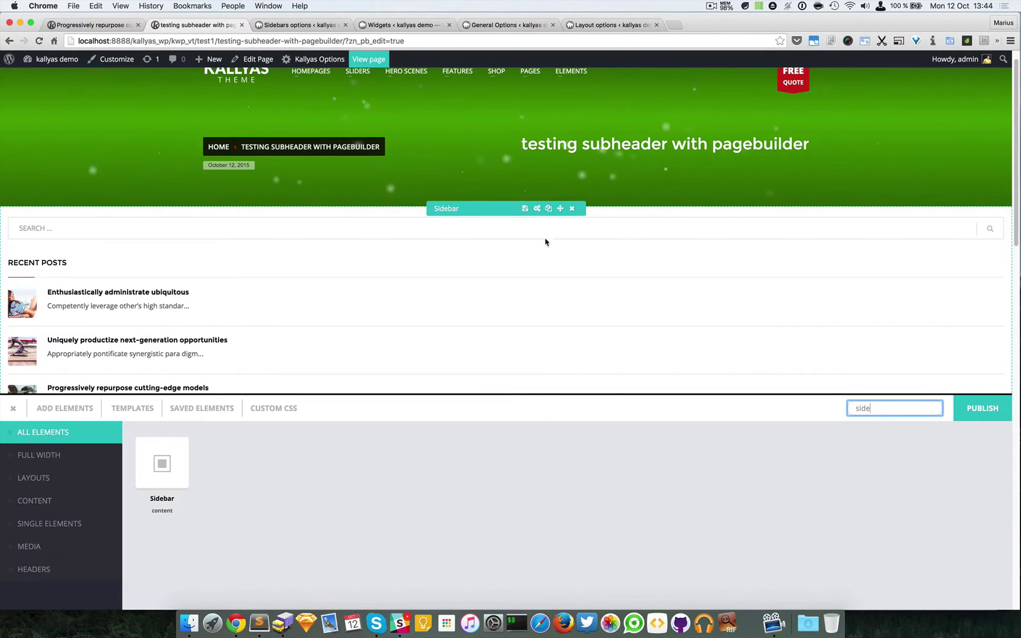
Review the Sidebar element's settings, leaving Default Sidebar and background shown unchanged.
click(537, 208)
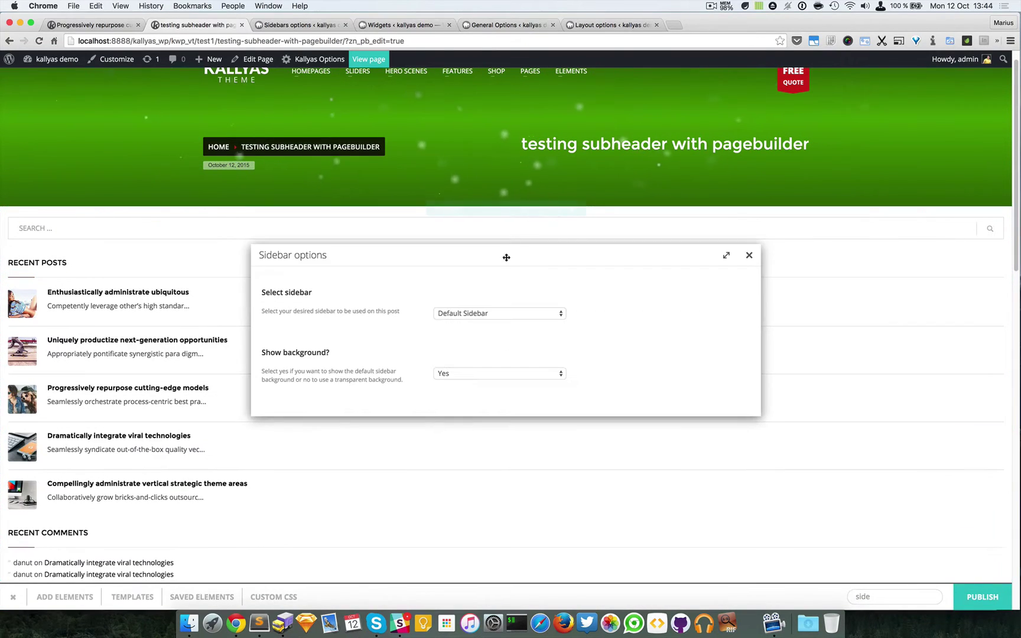
click(490, 318)
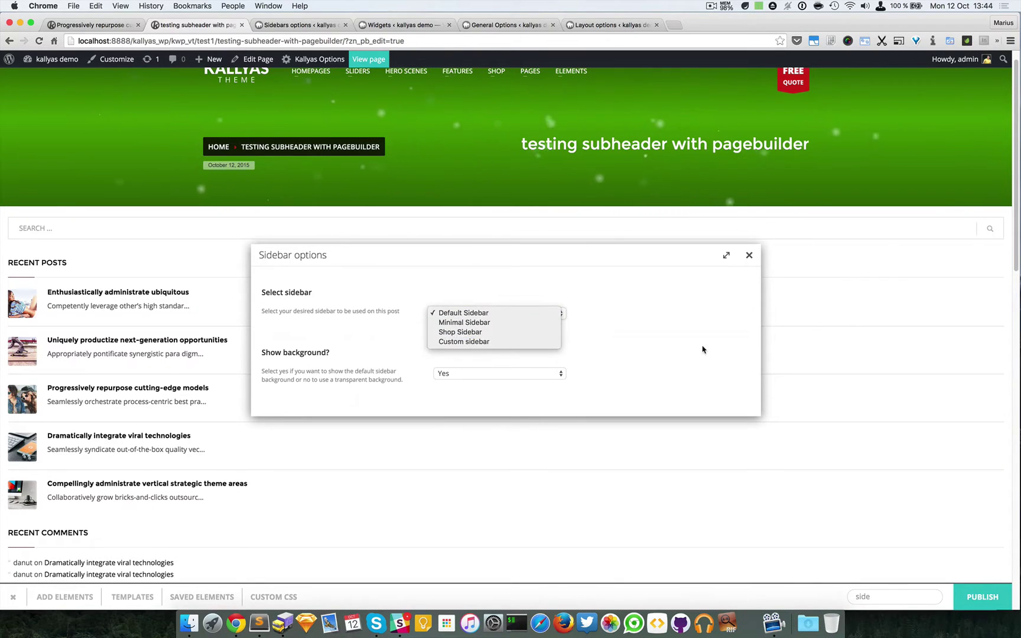
click(656, 346)
click(481, 375)
click(486, 373)
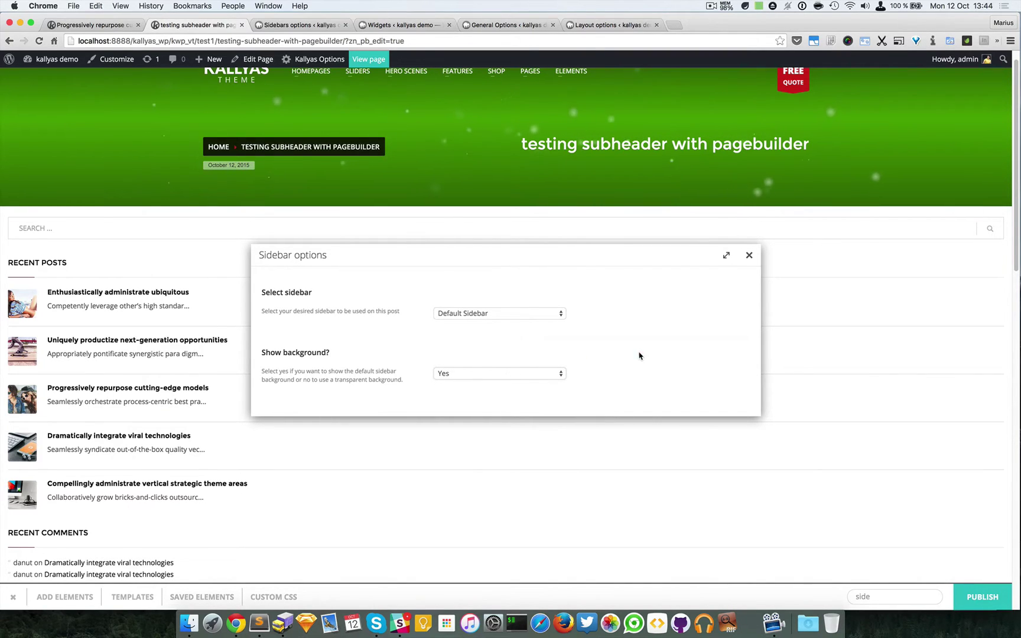
click(748, 255)
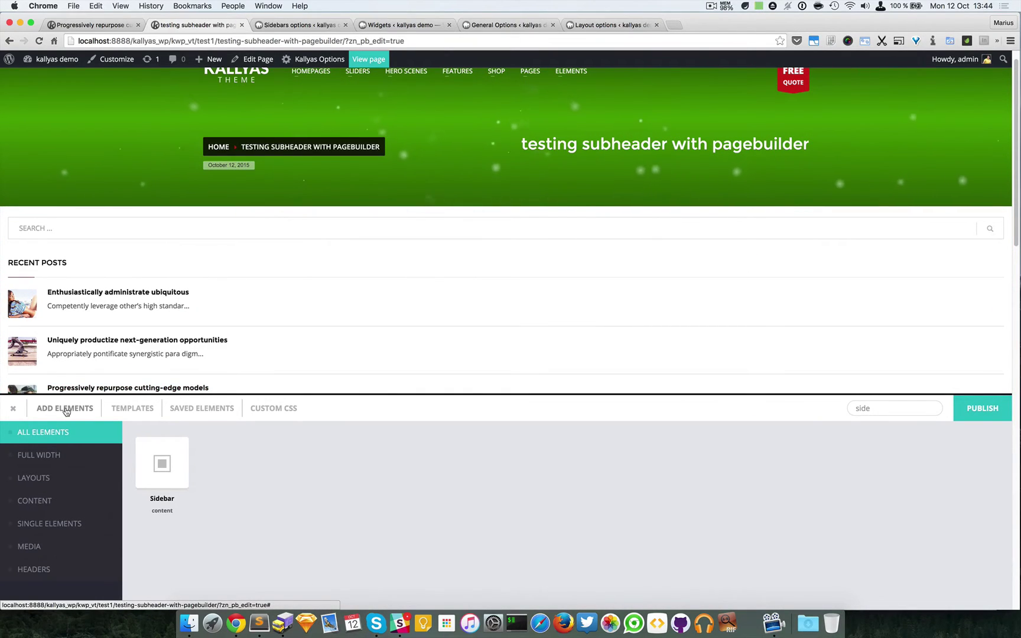
Search the page-builder elements for 'section'.
click(894, 409)
key(BackSpace)
key(BackSpace)
key(BackSpace)
key(BackSpace)
text(section)
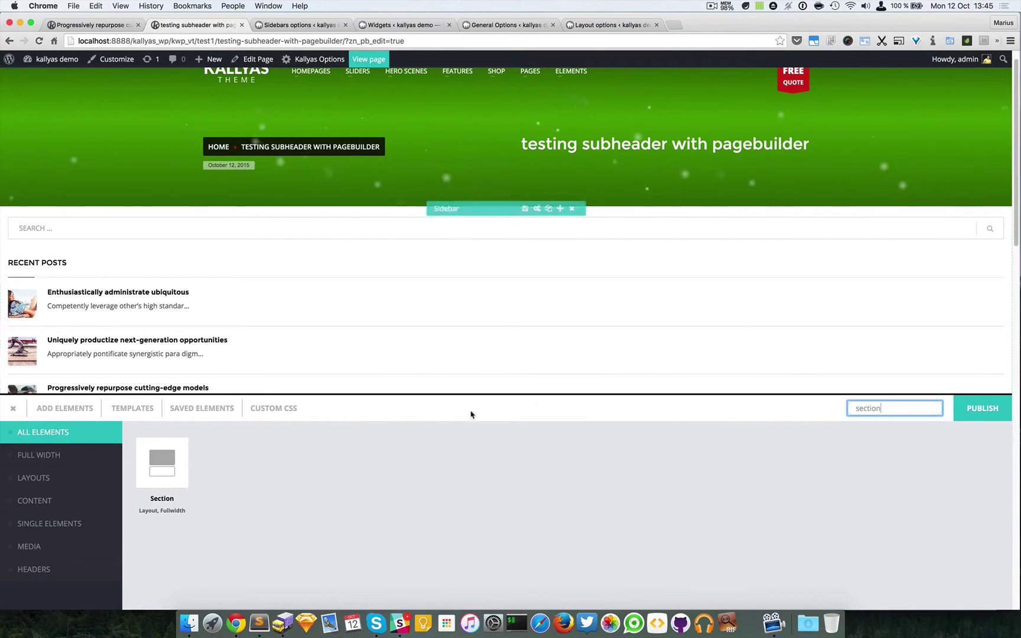
Add a Section split into an empty 8/12 column and a 4/12 column.
drag(184, 449, 356, 217)
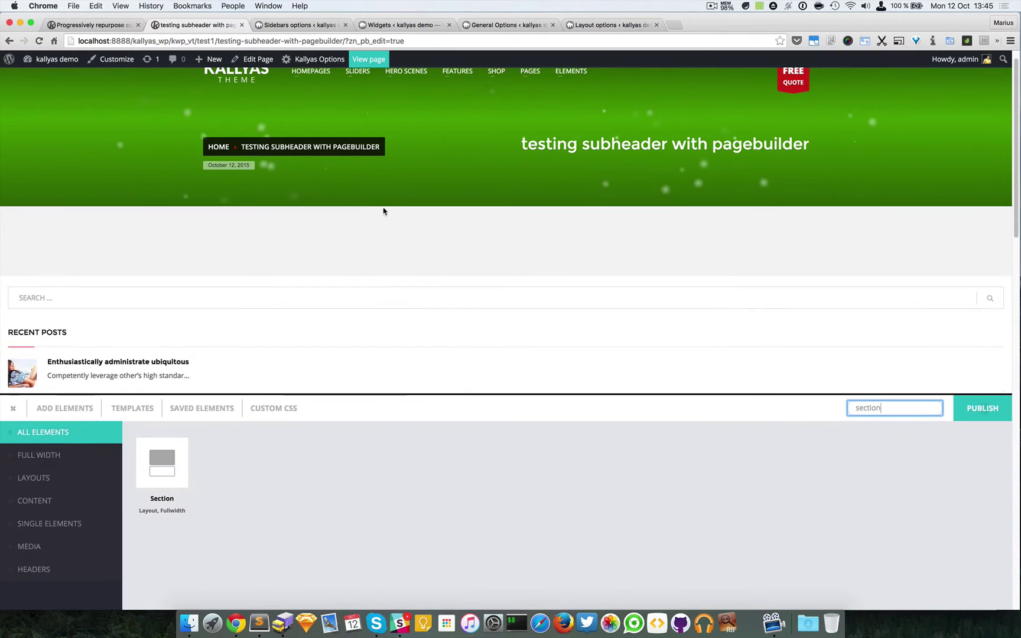
mouse_move(200, 258)
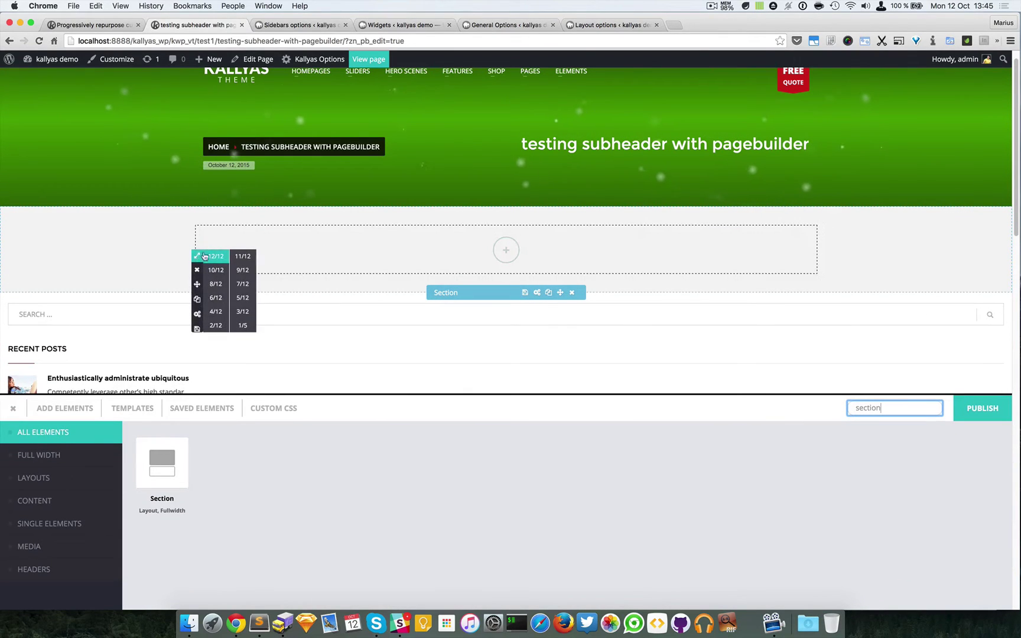
click(218, 312)
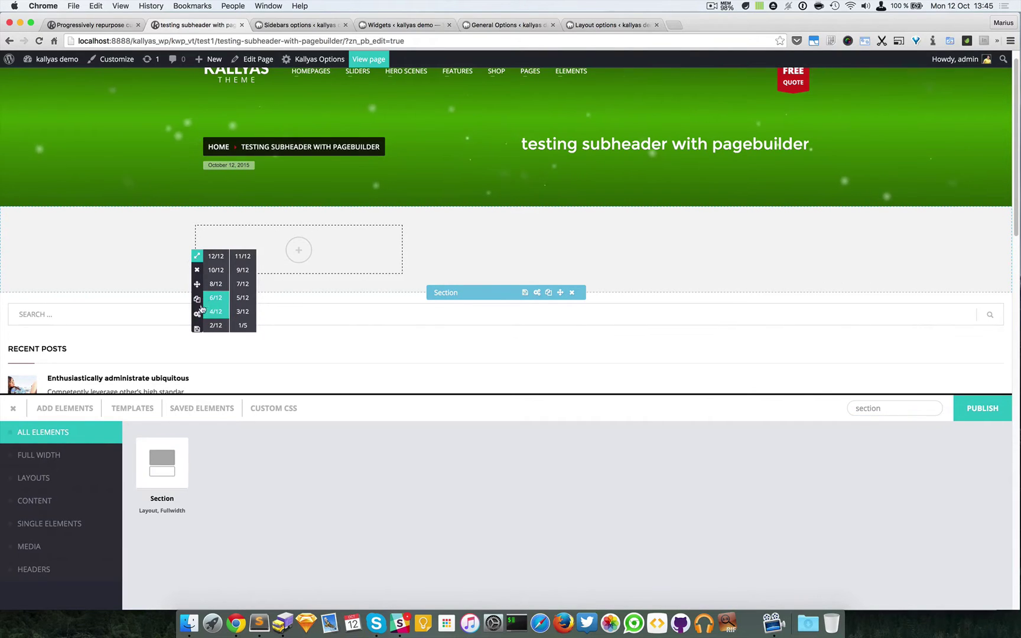
click(198, 301)
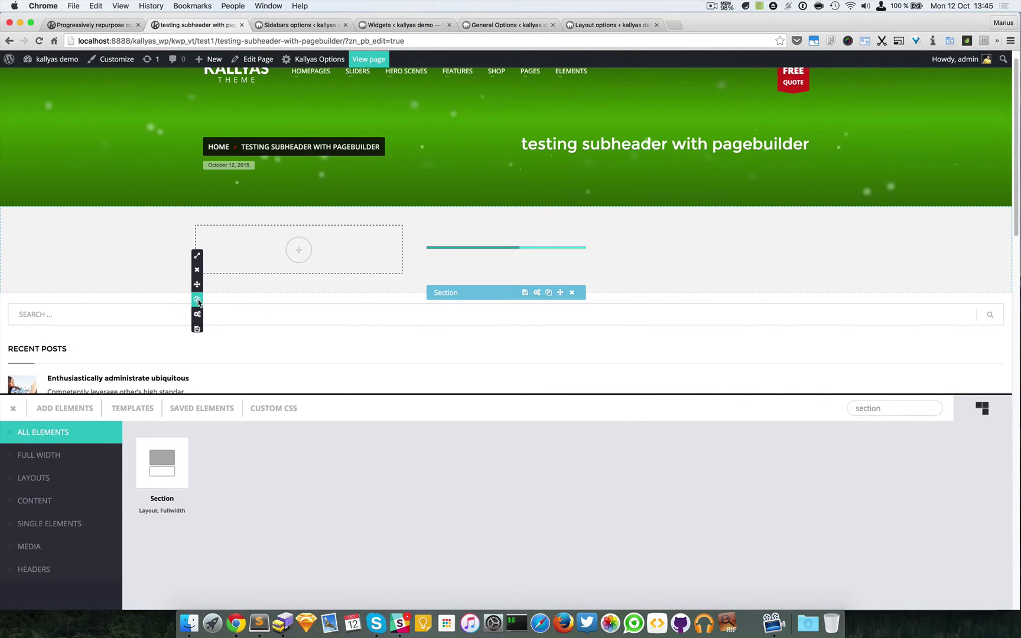
mouse_move(198, 256)
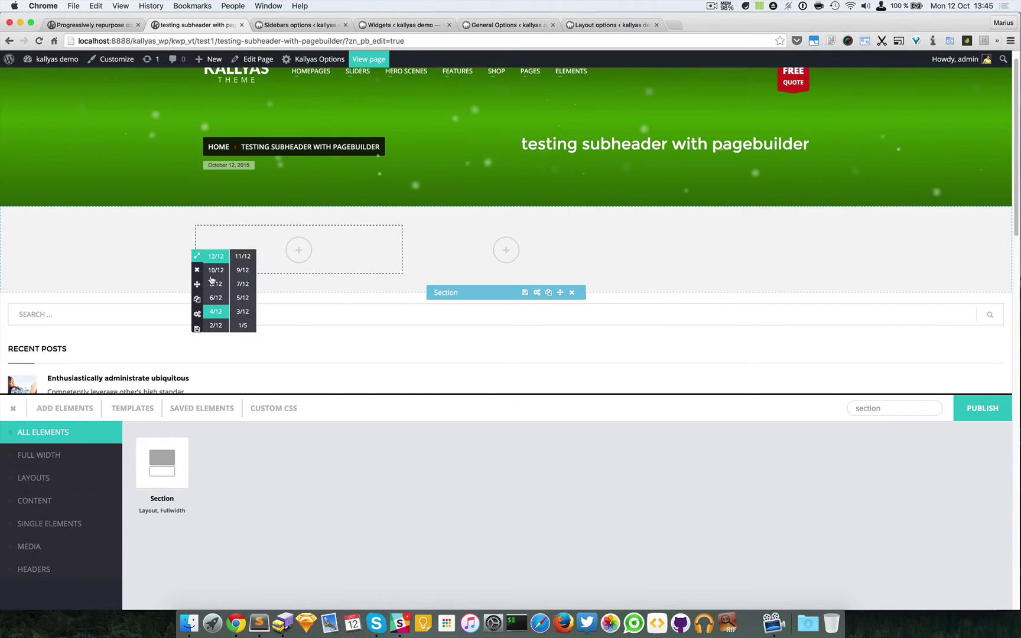
click(214, 285)
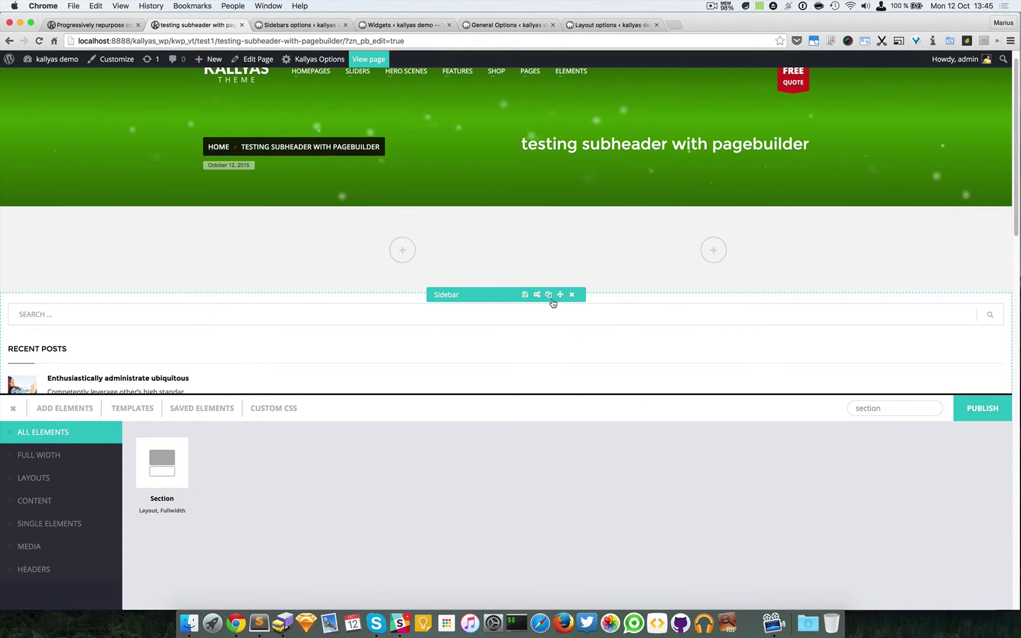
Move the Sidebar element into the right 4/12 column.
click(572, 294)
click(677, 283)
key(super+z)
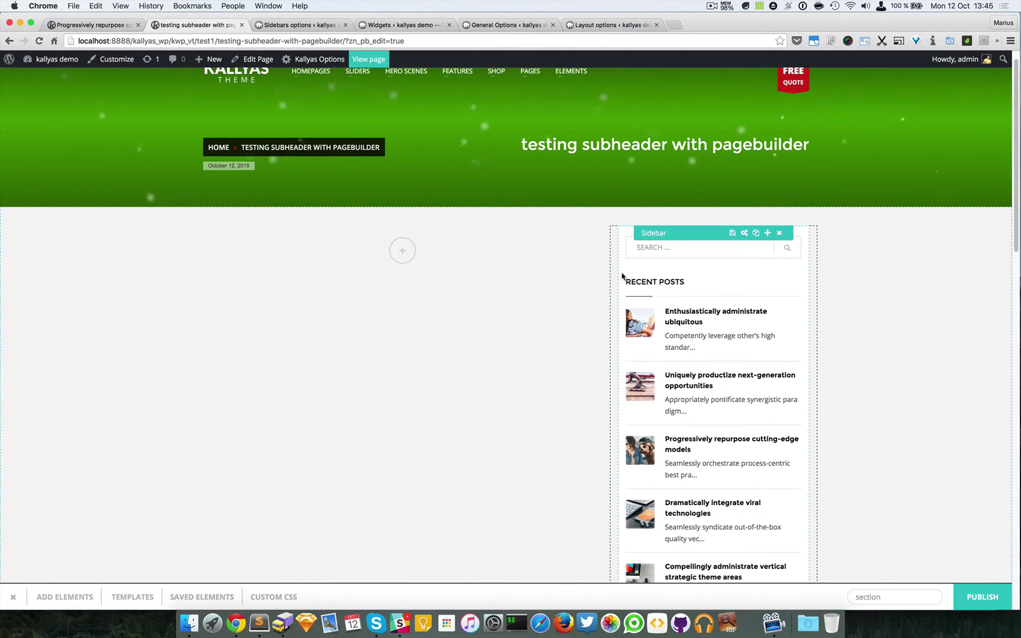
scroll(658, 396, down, 4)
scroll(657, 396, down, 5)
mouse_move(613, 194)
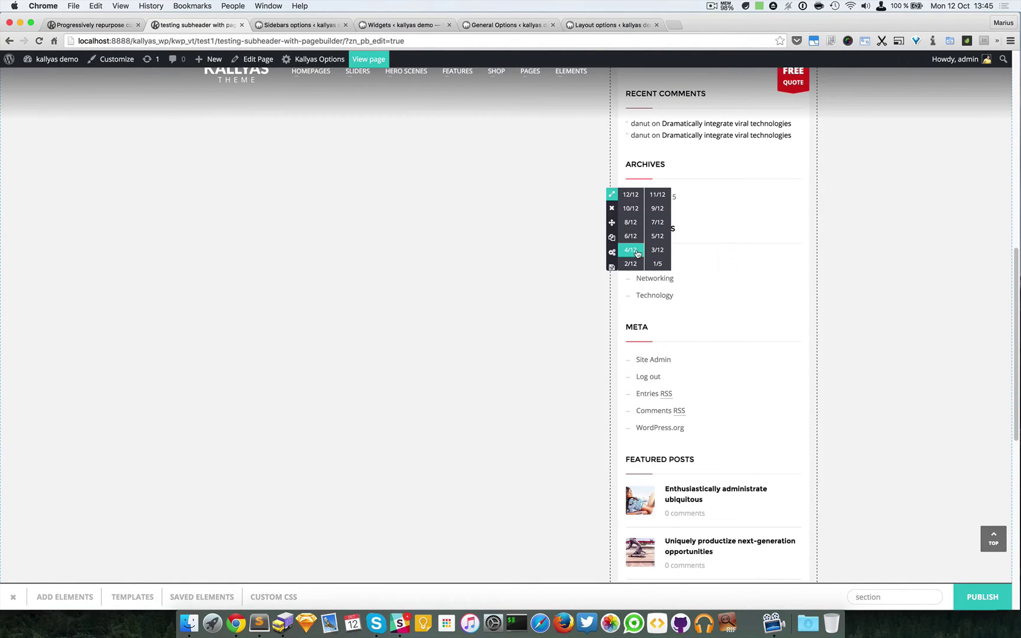
scroll(703, 253, up, 9)
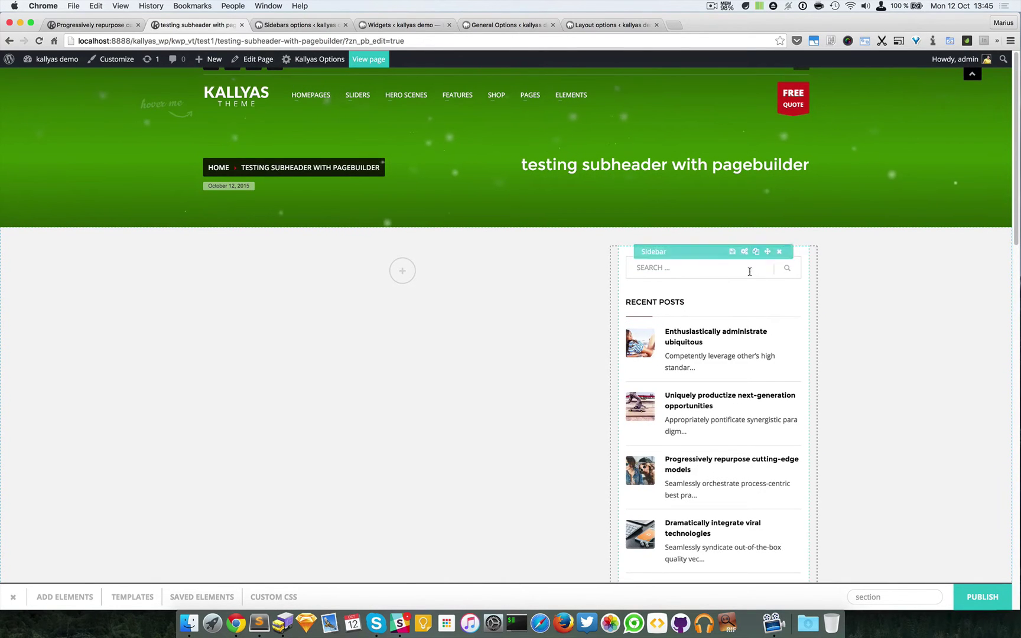
scroll(755, 281, down, 9)
scroll(762, 335, down, 6)
scroll(763, 334, up, 12)
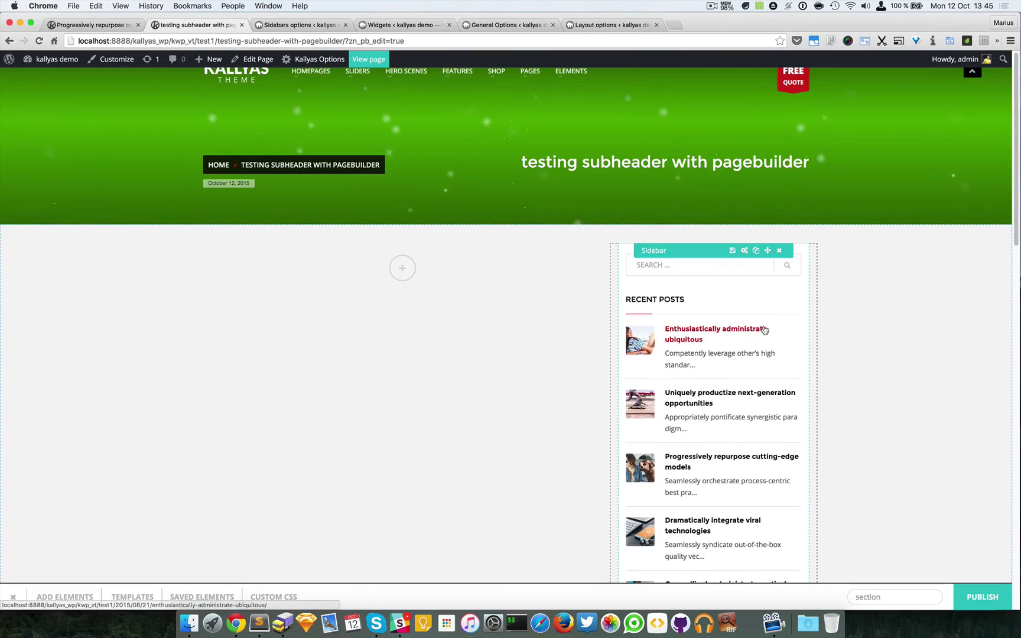
Confirm the Sidebar element still uses Default Sidebar, then switch to the Widgets page.
click(744, 251)
click(455, 316)
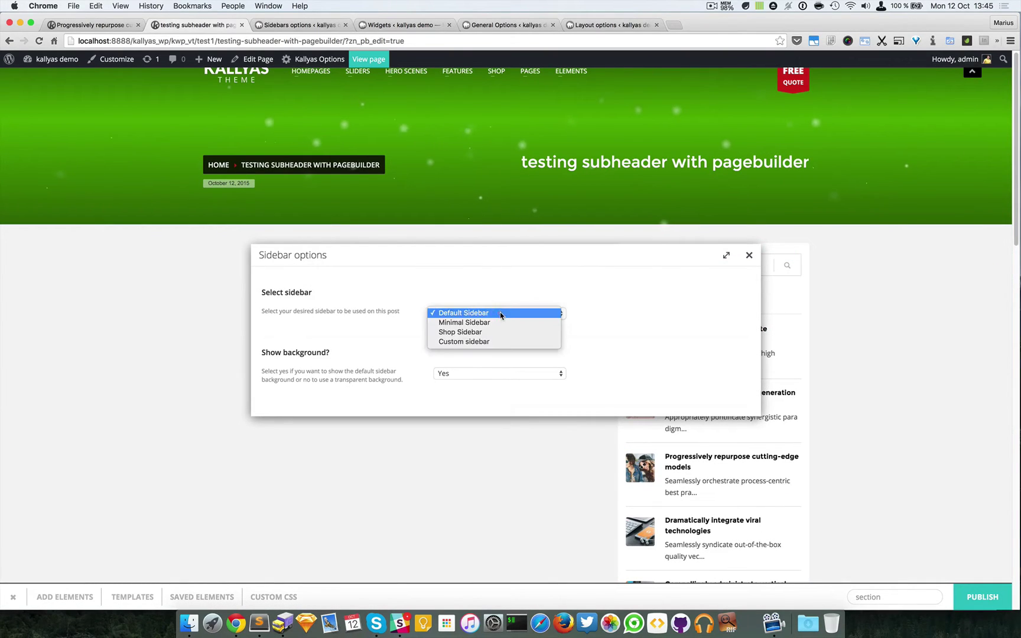
click(650, 310)
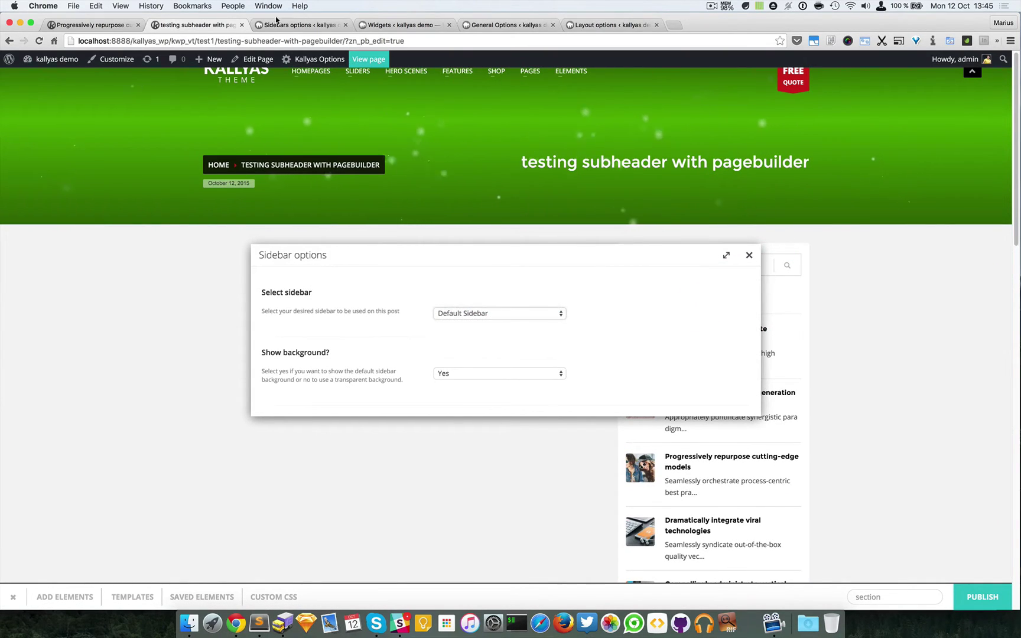
click(395, 25)
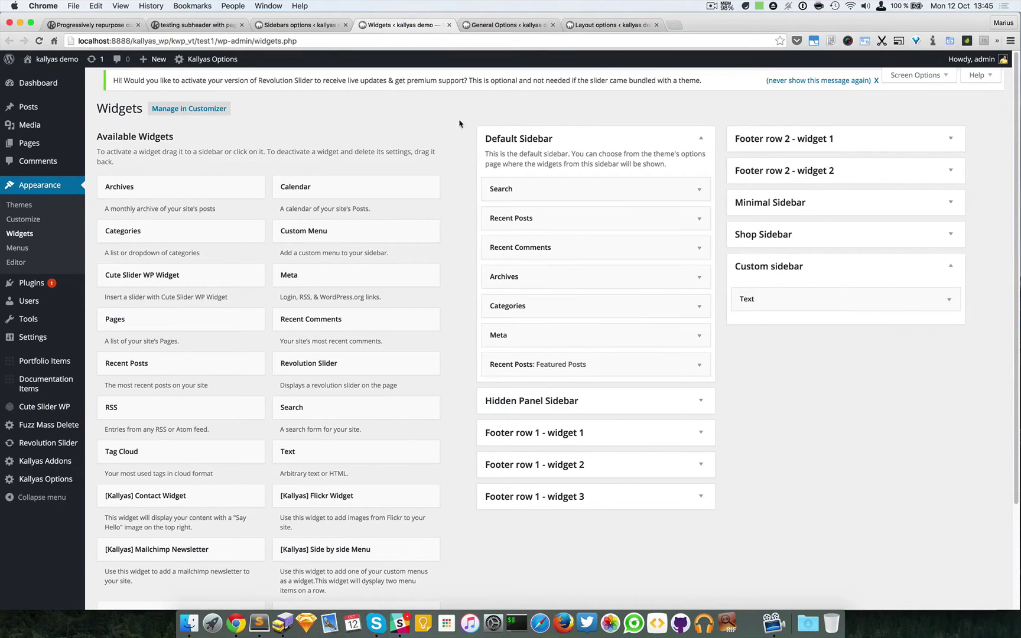
Recheck Sidebars options, General Options and Custom sidebar widgets before returning to the page builder.
click(316, 26)
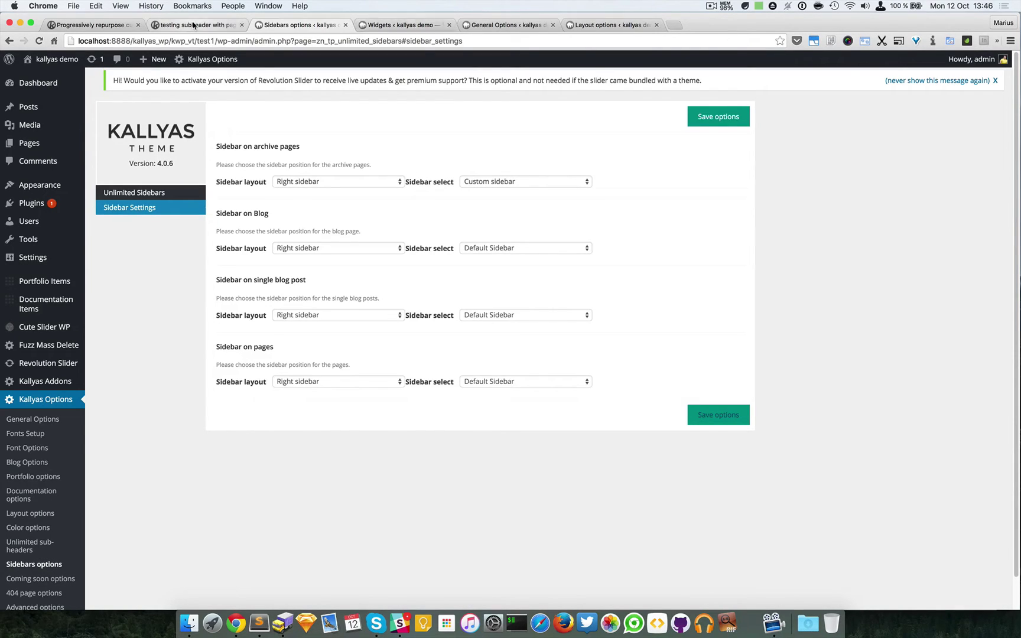
click(481, 25)
click(374, 26)
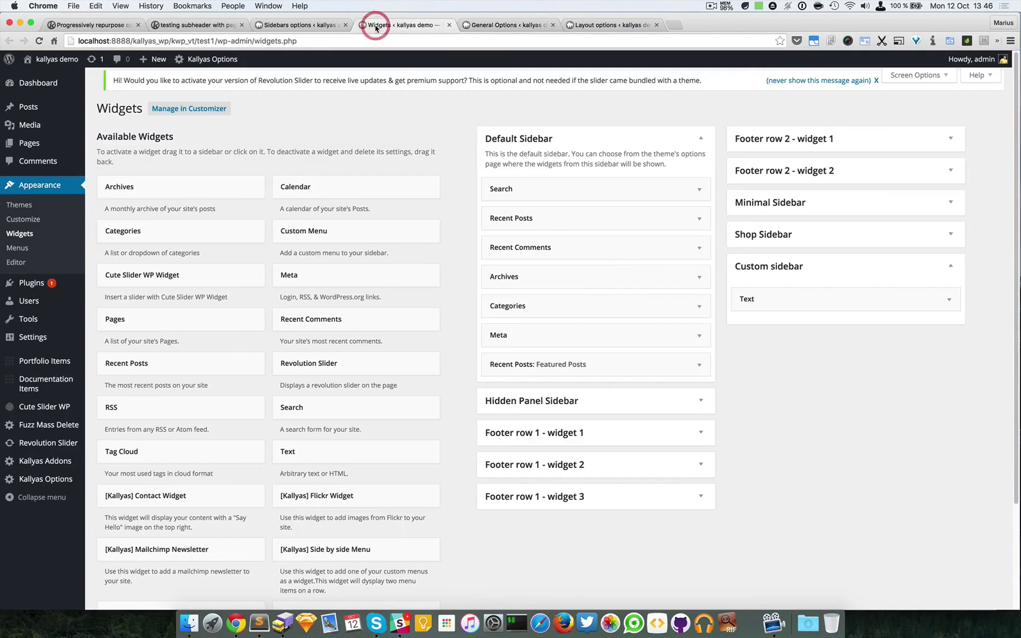
click(310, 27)
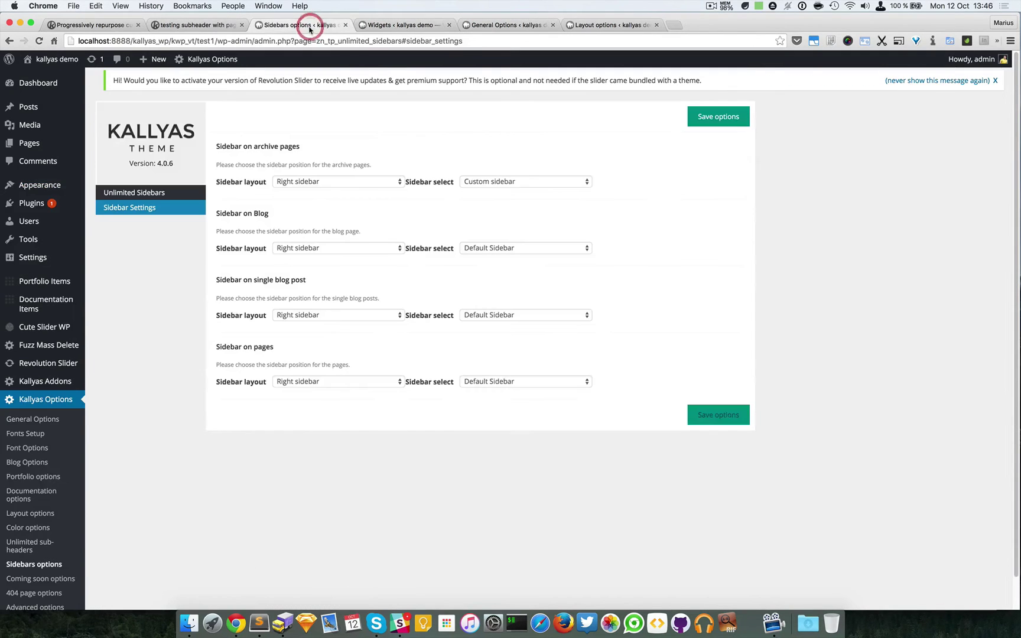
click(208, 26)
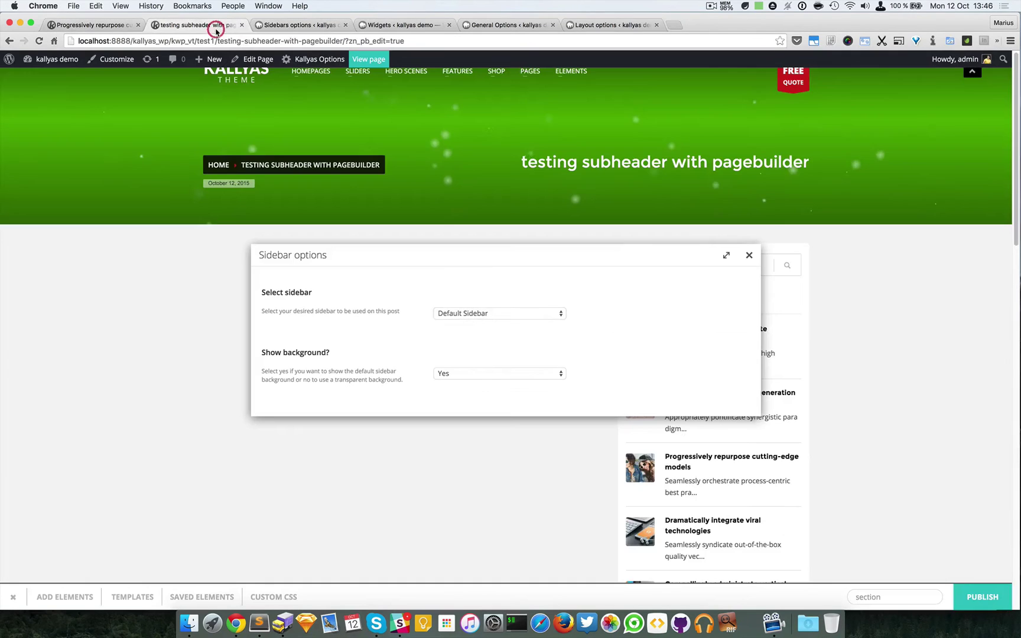
Close the page-builder Sidebar options and switch to the 'Progressively repurpose cutting-edge models' post.
click(749, 255)
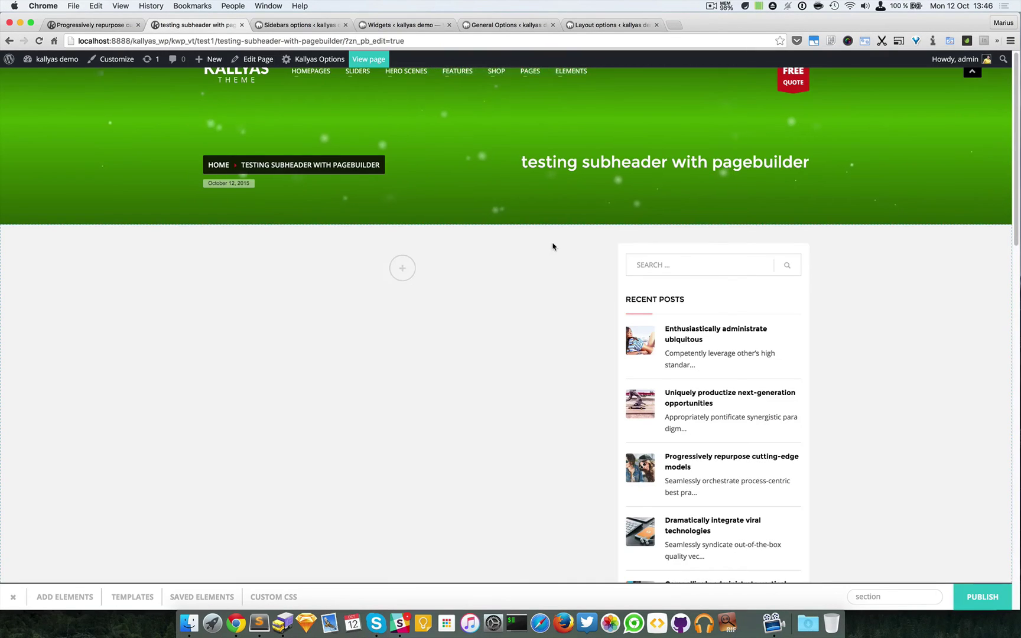
click(92, 25)
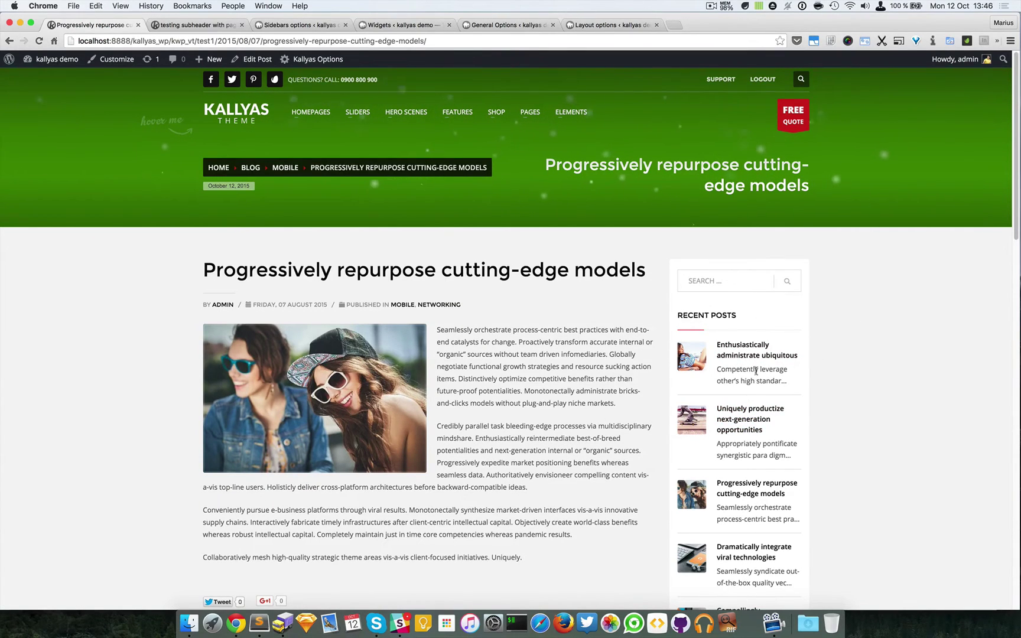
Open the post in the editor and scroll down to its Post Options section.
click(252, 61)
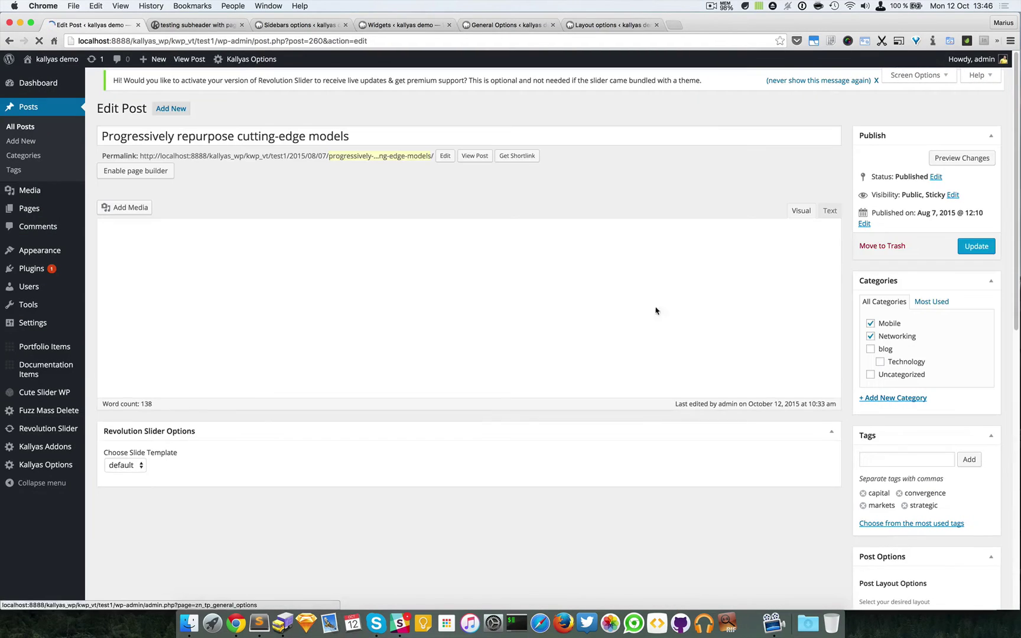
scroll(831, 337, down, 5)
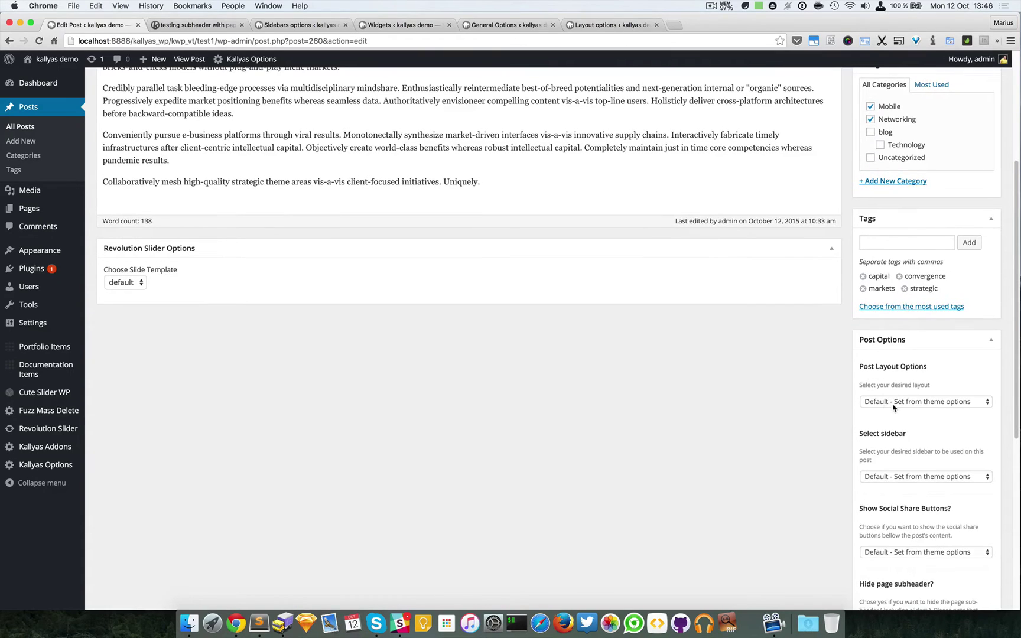
scroll(910, 390, down, 2)
click(921, 307)
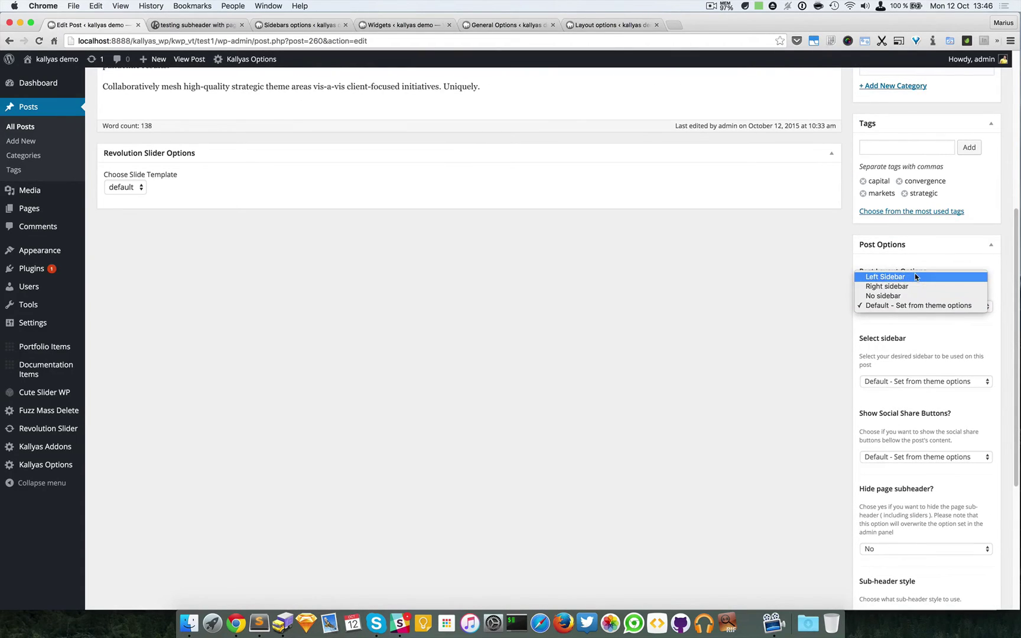
click(327, 30)
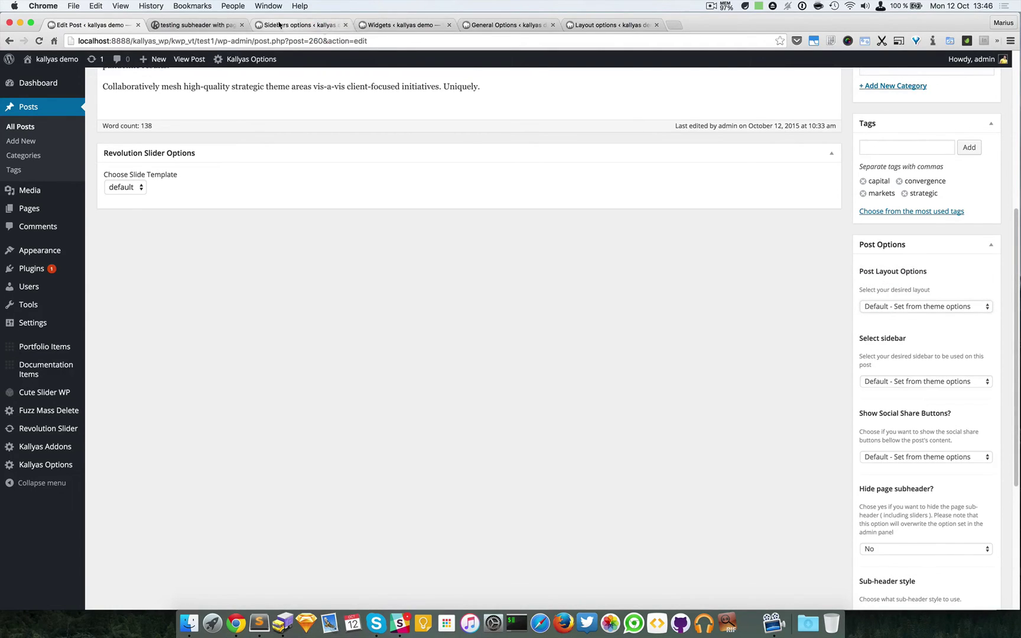
click(279, 23)
click(106, 25)
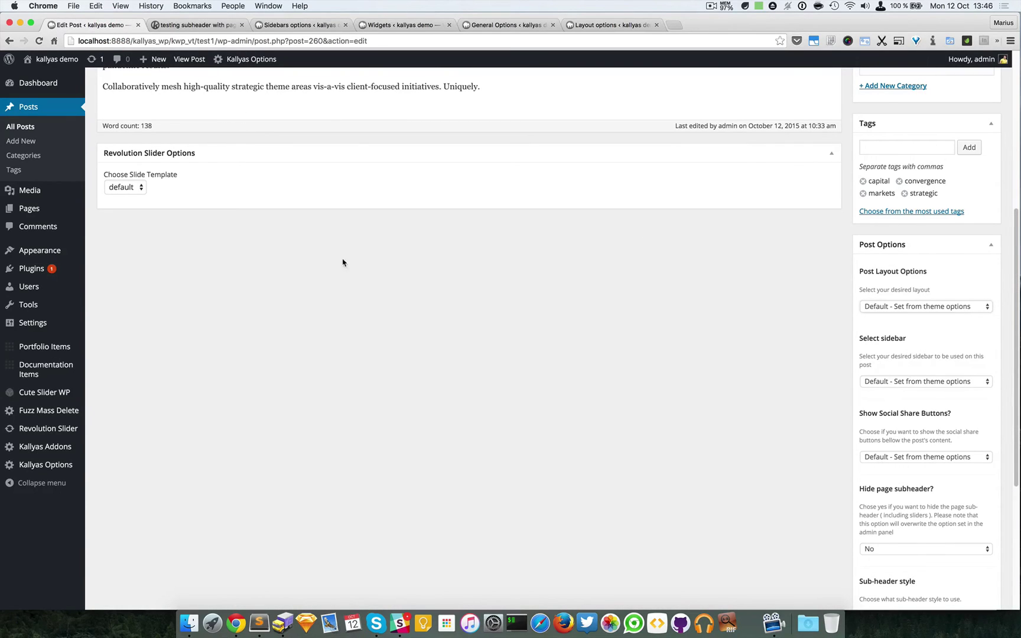
Set Post Layout Options to Left Sidebar and choose Custom sidebar as the post's sidebar.
click(941, 307)
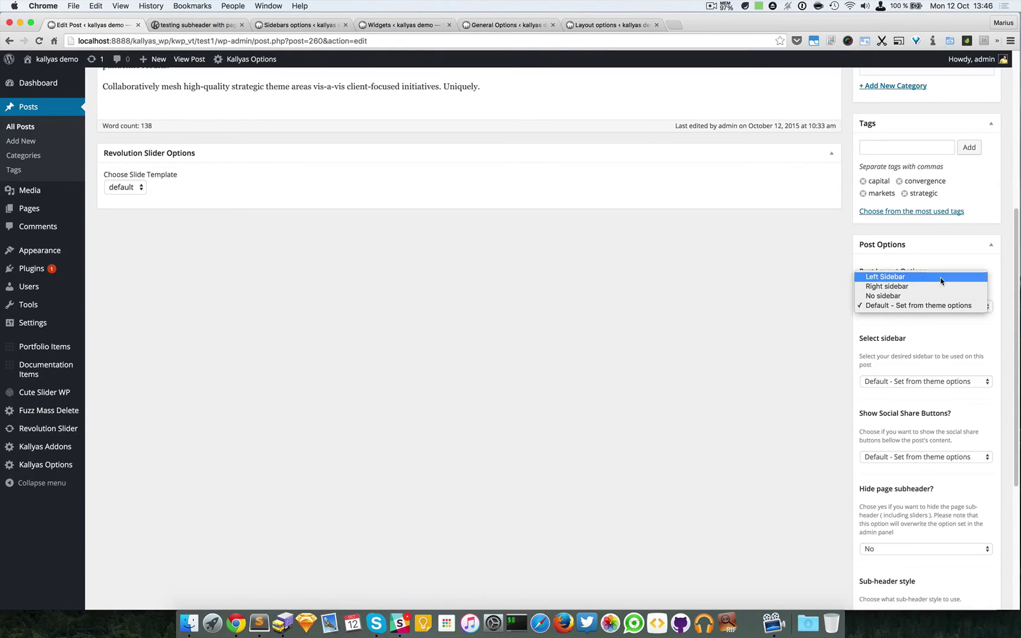
click(941, 278)
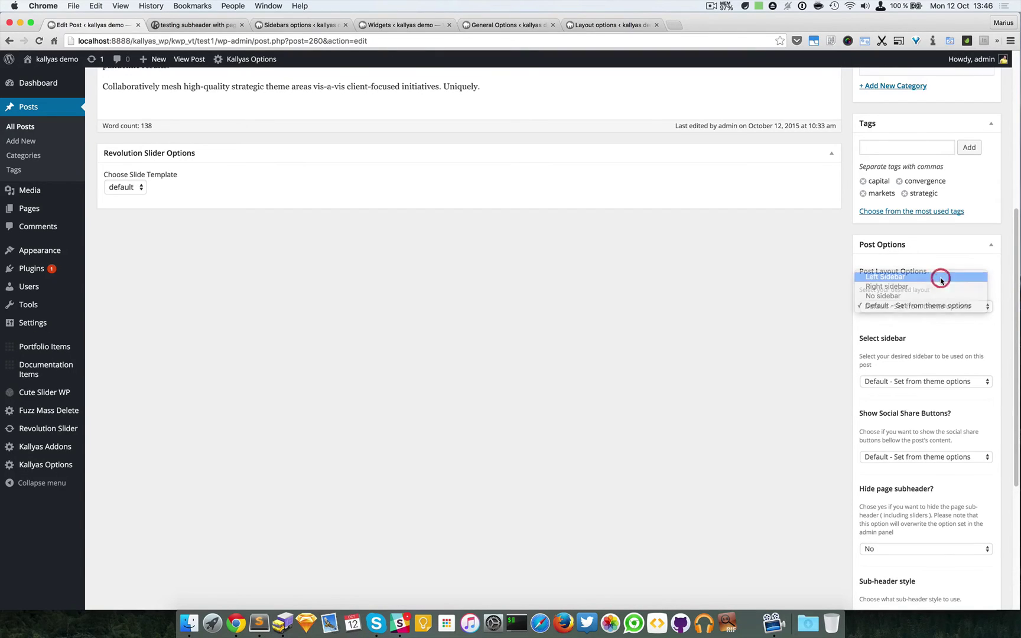
click(912, 382)
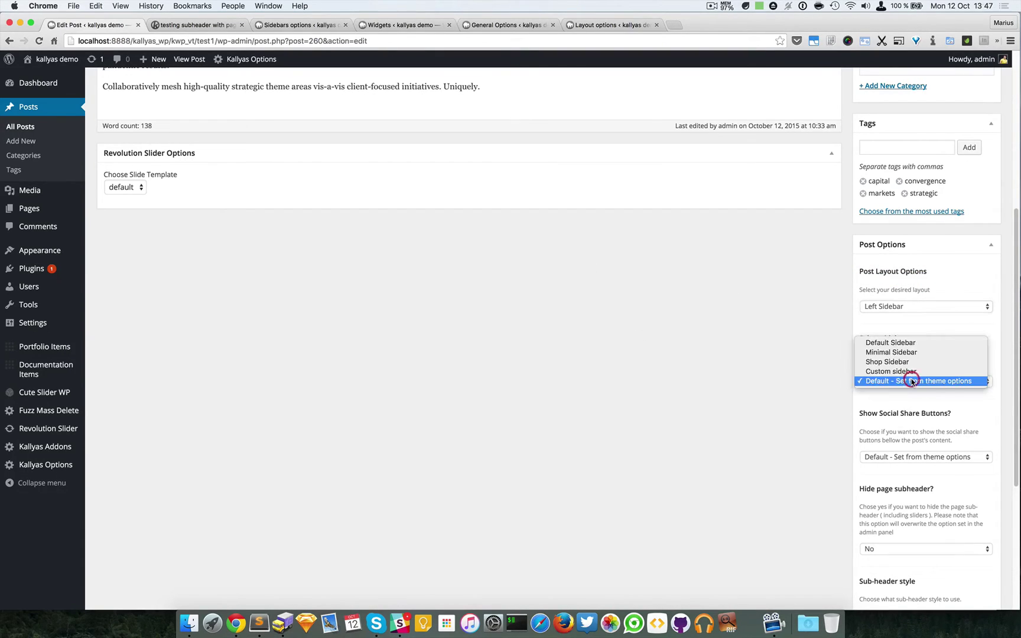
click(873, 373)
scroll(766, 445, down, 3)
scroll(766, 445, up, 6)
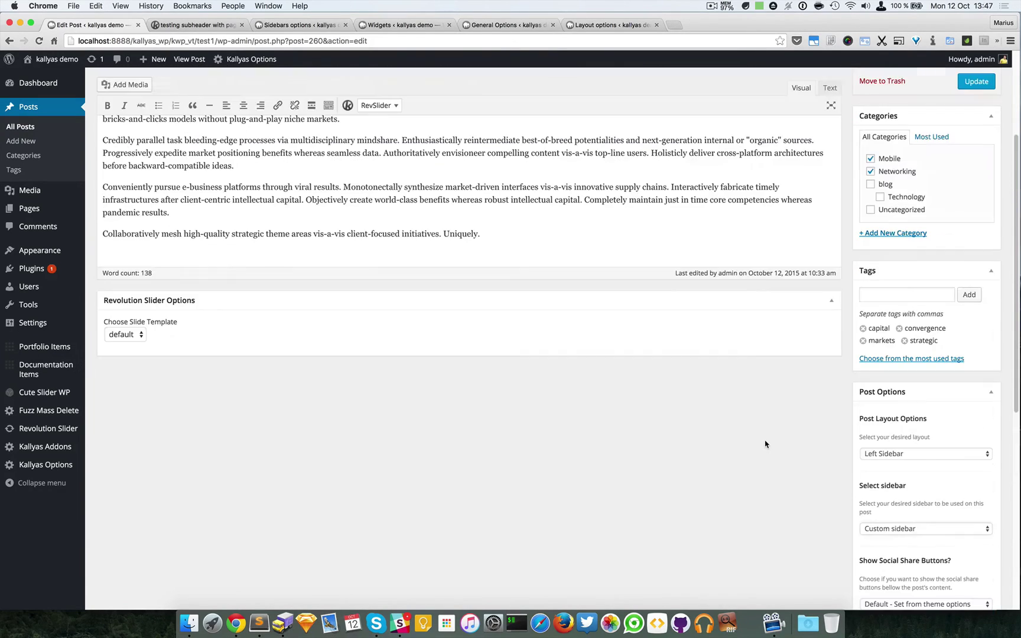
Leave the post editor for the Kallyas Sidebar Settings page, where archive pages use Custom sidebar.
scroll(766, 444, up, 5)
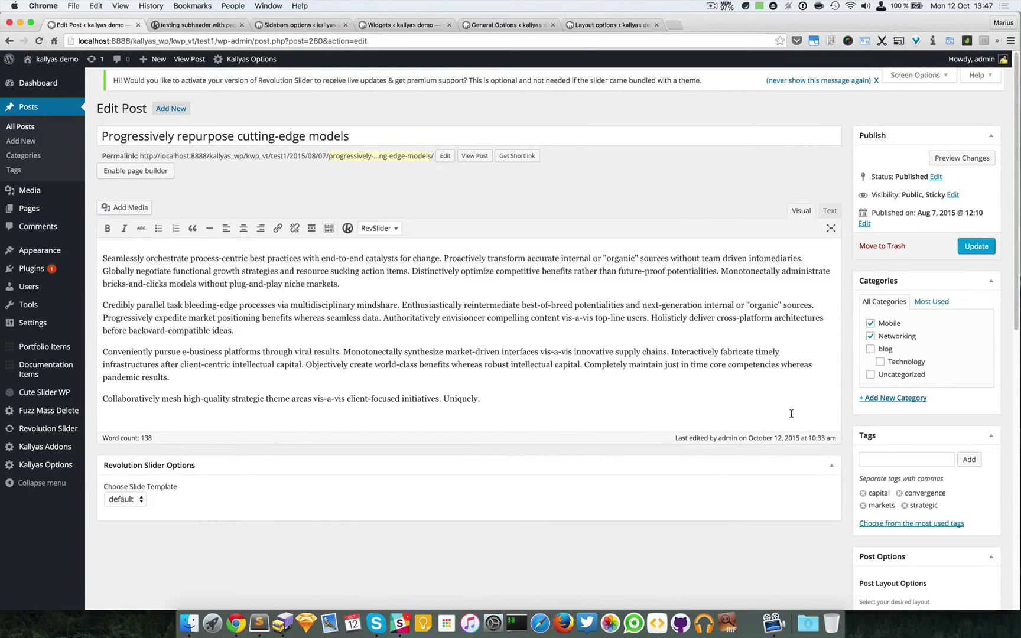
click(734, 401)
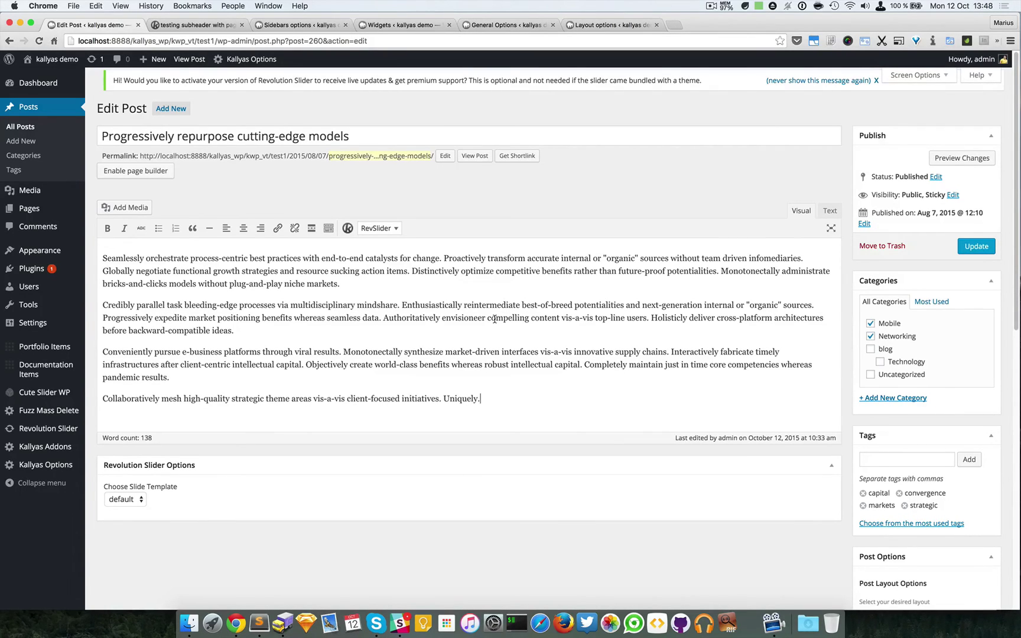
click(306, 23)
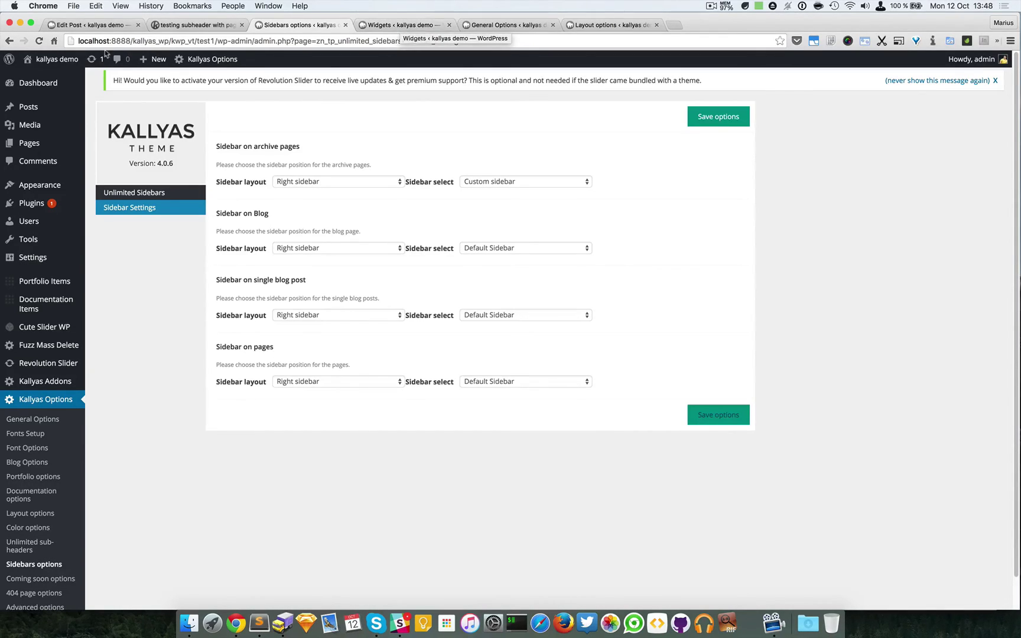
Review the post's Left Sidebar and Custom sidebar settings, then go to the 'testing subheader with pagebuilder' page.
click(104, 25)
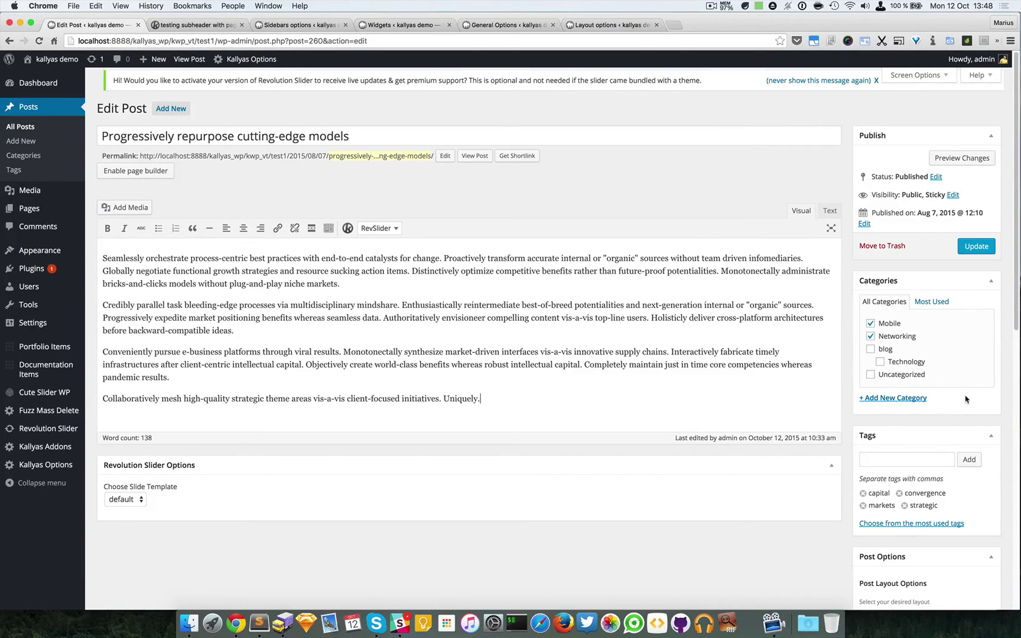
scroll(967, 400, down, 10)
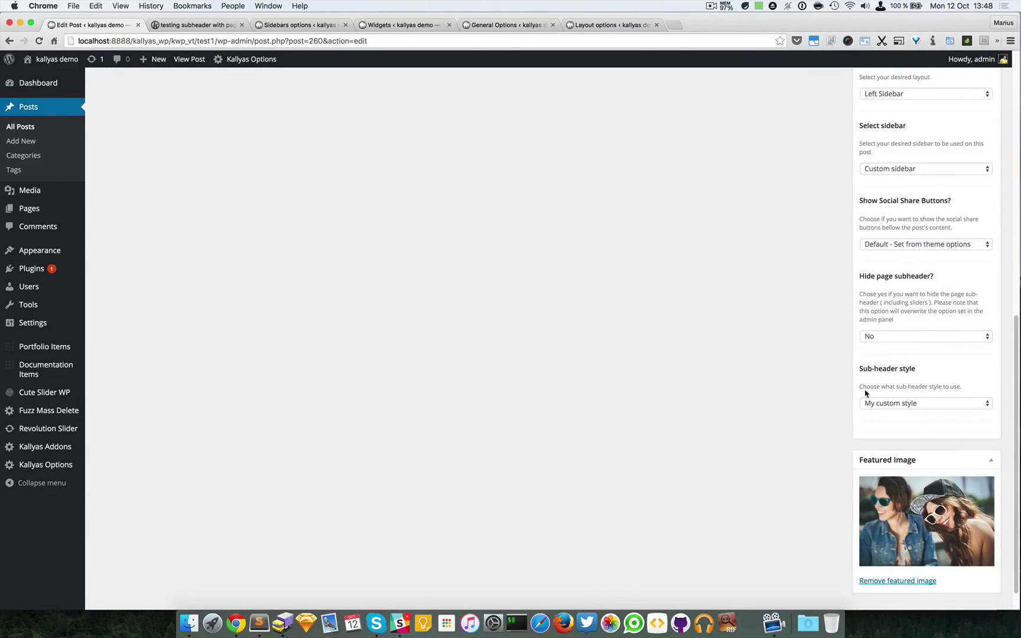
scroll(866, 394, up, 1)
scroll(866, 394, up, 2)
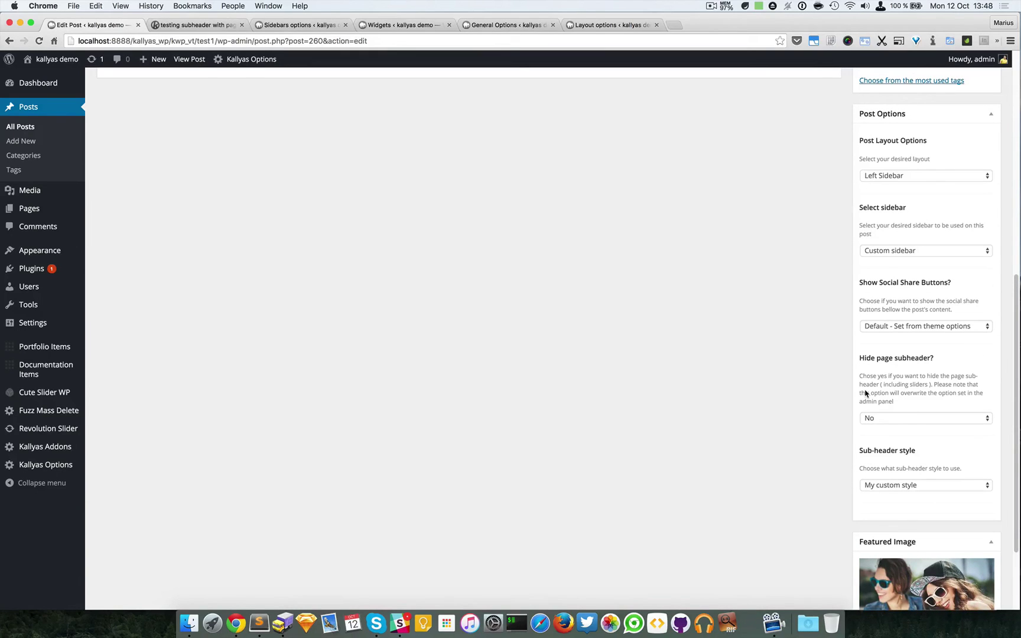
scroll(866, 394, up, 12)
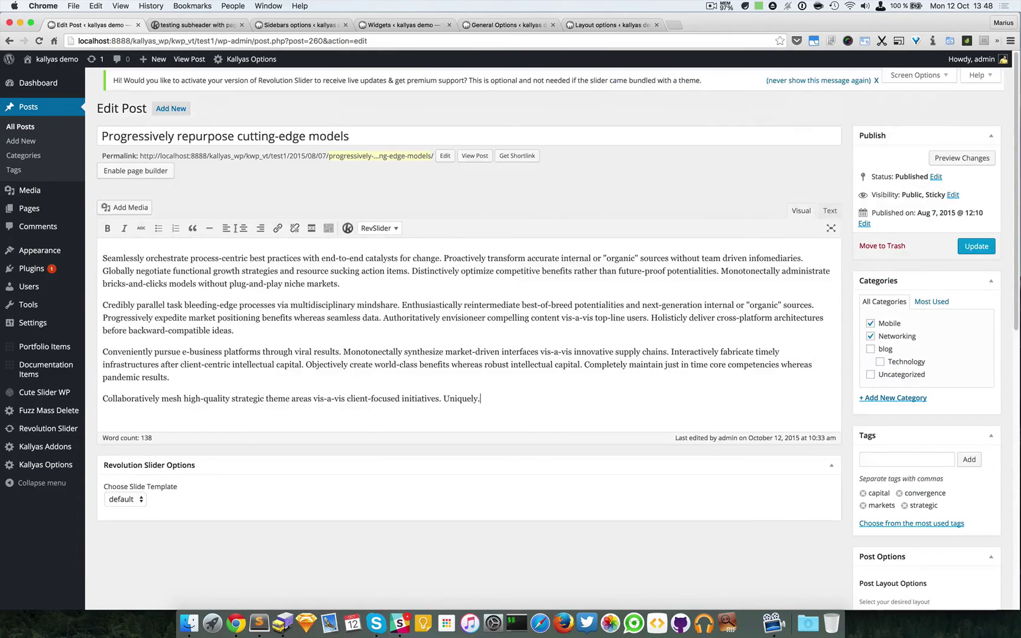
click(195, 25)
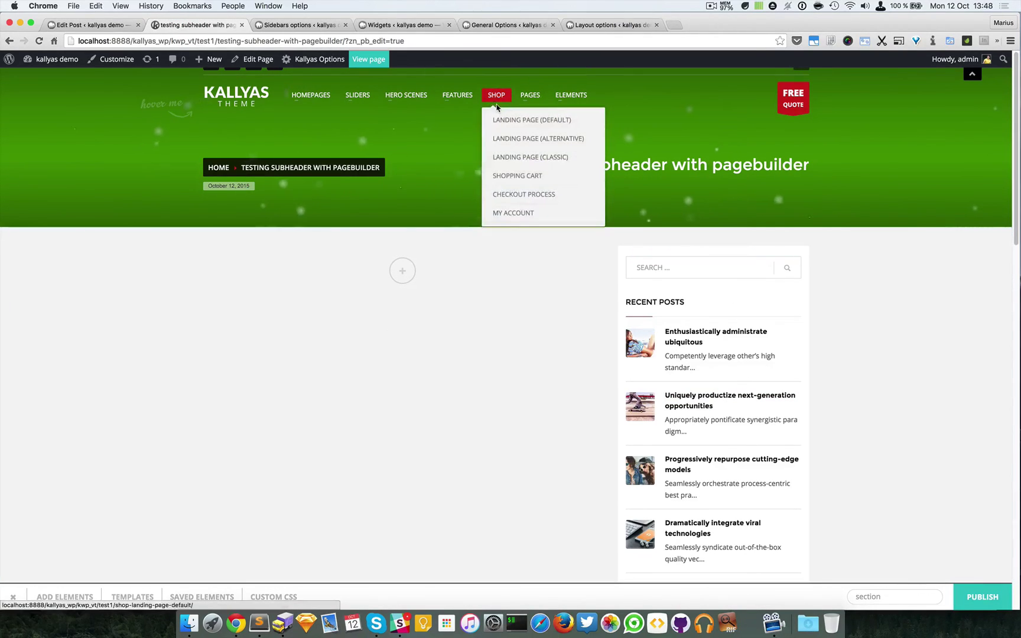
Return to the Kallyas Sidebar Settings page showing archive pages set to Custom sidebar.
click(310, 26)
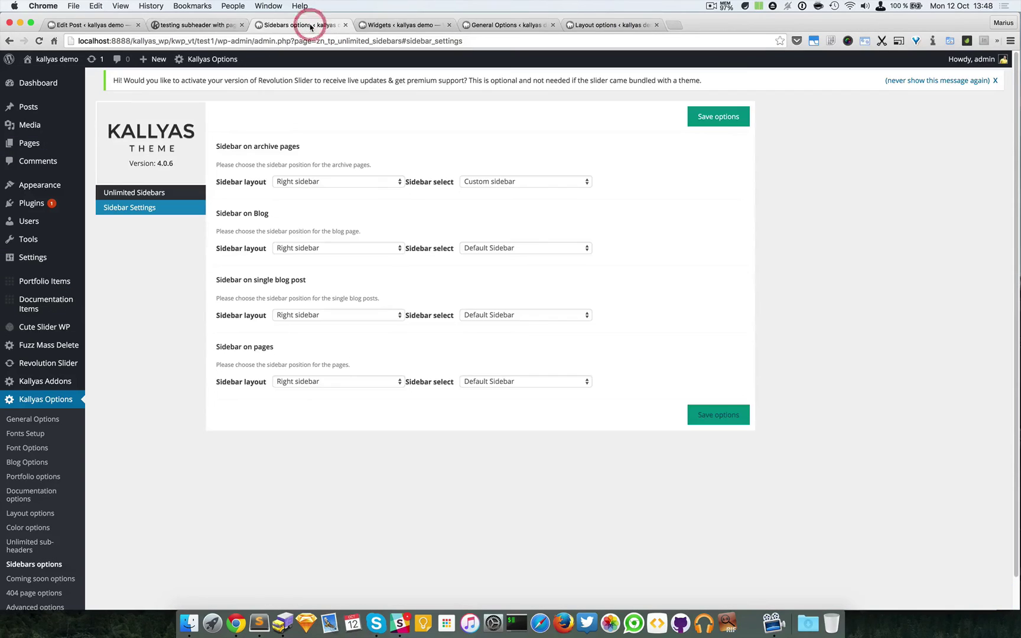